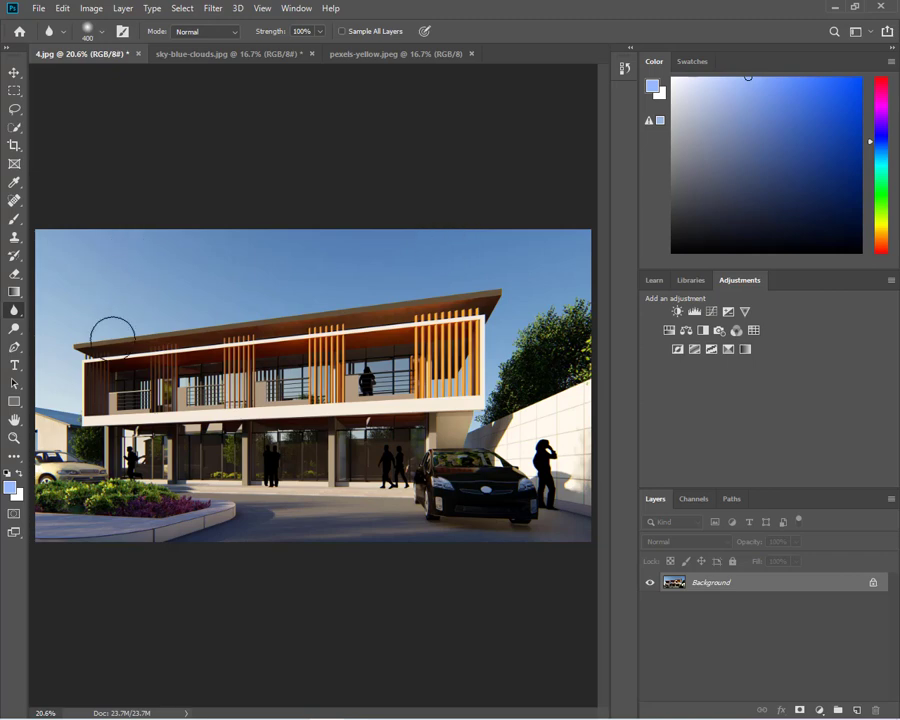
- Soften the left balcony edge of the building render with the Blur tool
{"action": "left_click_drag", "start_coordinate": [104, 367], "coordinate": [110, 400]}
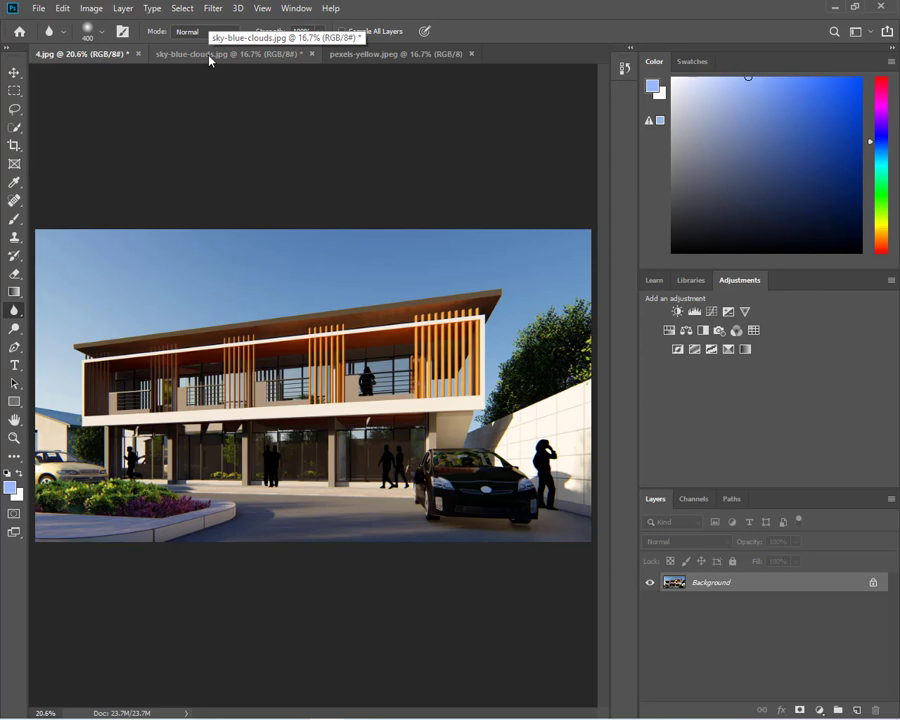
- Review sky-blue-clouds.jpg, pexels-yellow.jpeg and 4.jpg, finishing on the cloud sky image
{"action": "left_click", "coordinate": [209, 55]}
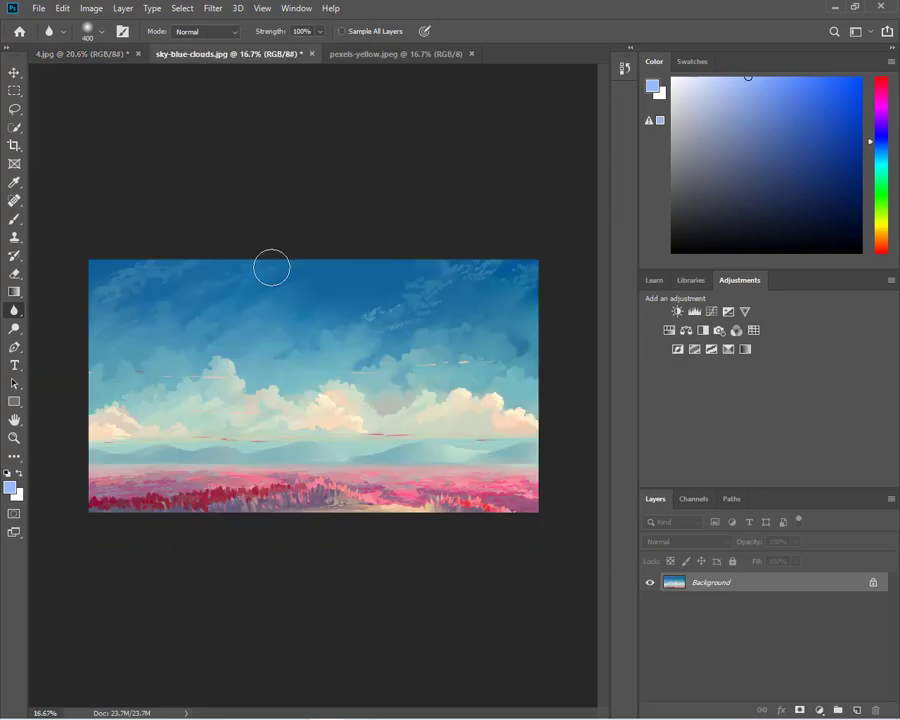
{"action": "left_click", "coordinate": [384, 54]}
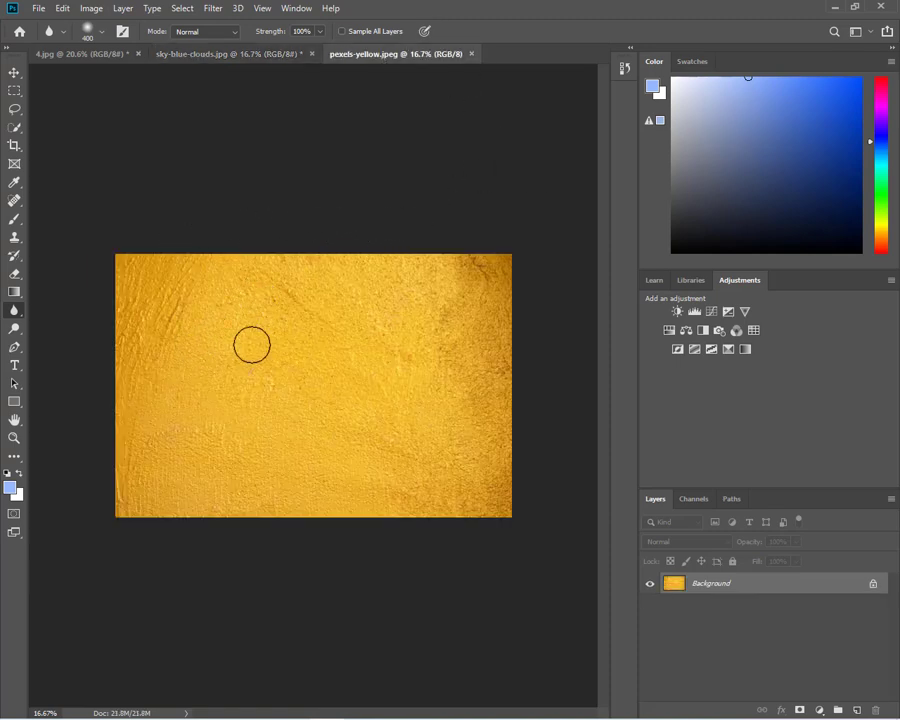
{"action": "left_click", "coordinate": [66, 54]}
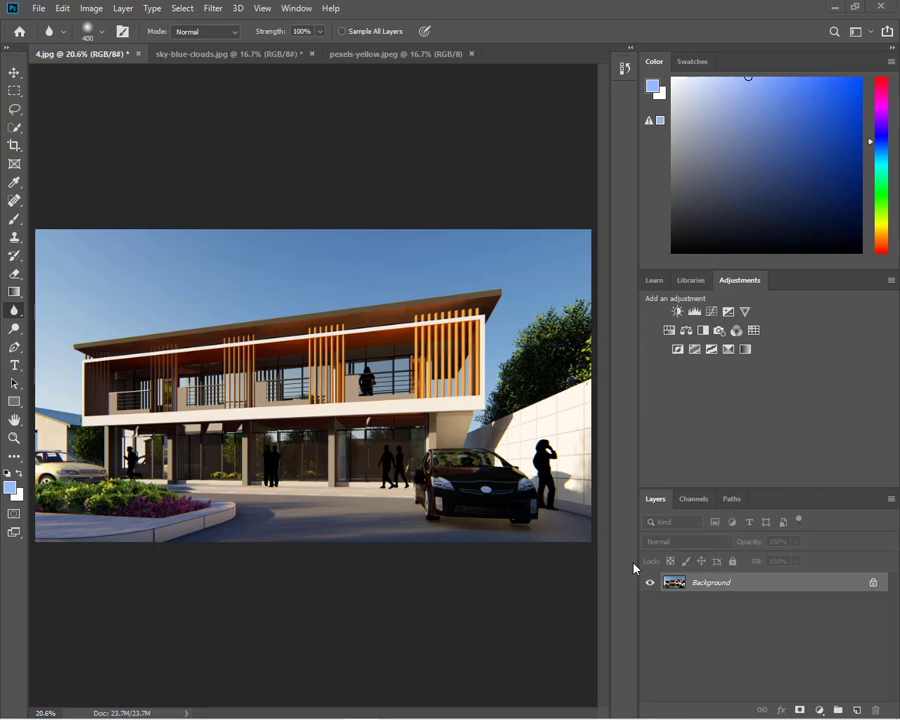
{"action": "left_click", "coordinate": [221, 58]}
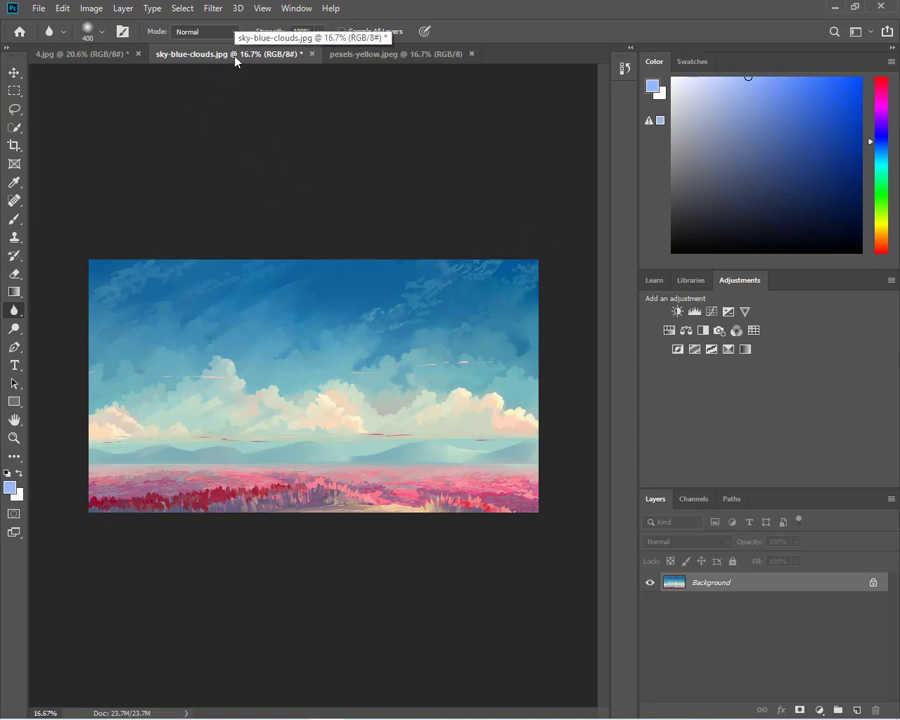
- Float the sky window and drag the cloud image into 4.jpg as Layer 1
{"action": "left_click_drag", "start_coordinate": [236, 55], "coordinate": [647, 70]}
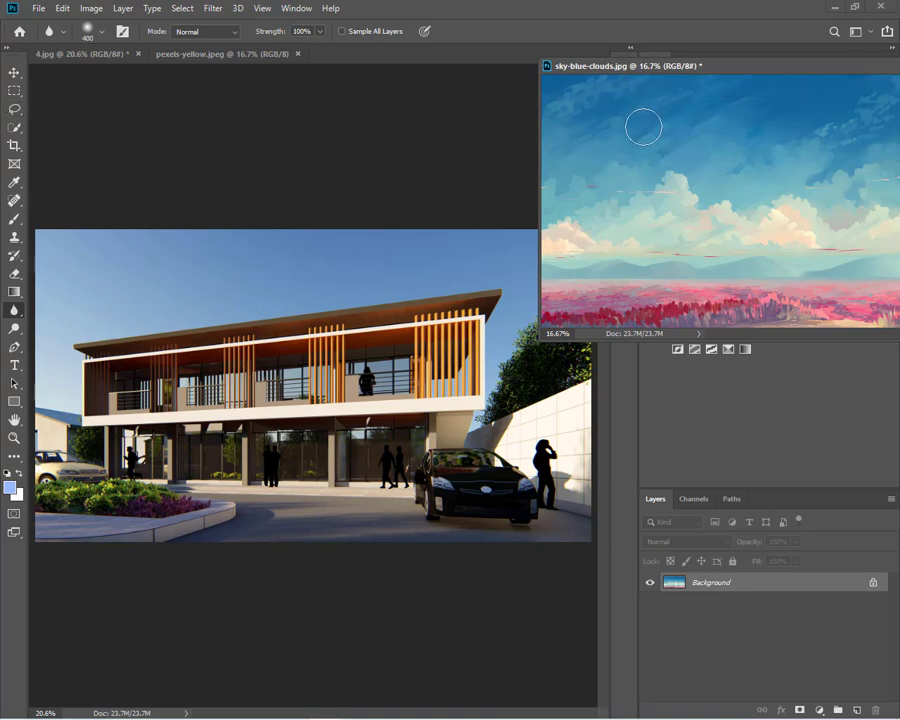
{"action": "key", "text": "v"}
{"action": "mouse_move", "coordinate": [753, 160]}
{"action": "left_mouse_down"}
{"action": "mouse_move", "coordinate": [706, 189]}
{"action": "mouse_move", "coordinate": [428, 282]}
{"action": "left_mouse_up"}
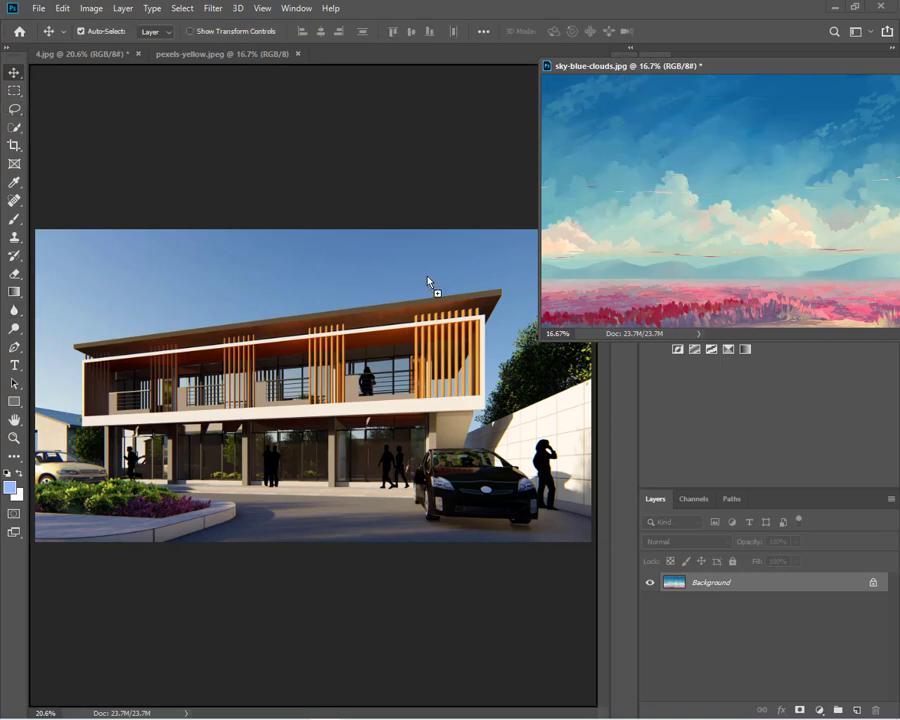
{"action": "mouse_move", "coordinate": [380, 342]}
{"action": "left_mouse_down"}
{"action": "mouse_move", "coordinate": [327, 370]}
{"action": "mouse_move", "coordinate": [301, 337]}
{"action": "mouse_move", "coordinate": [300, 309]}
{"action": "left_mouse_up"}
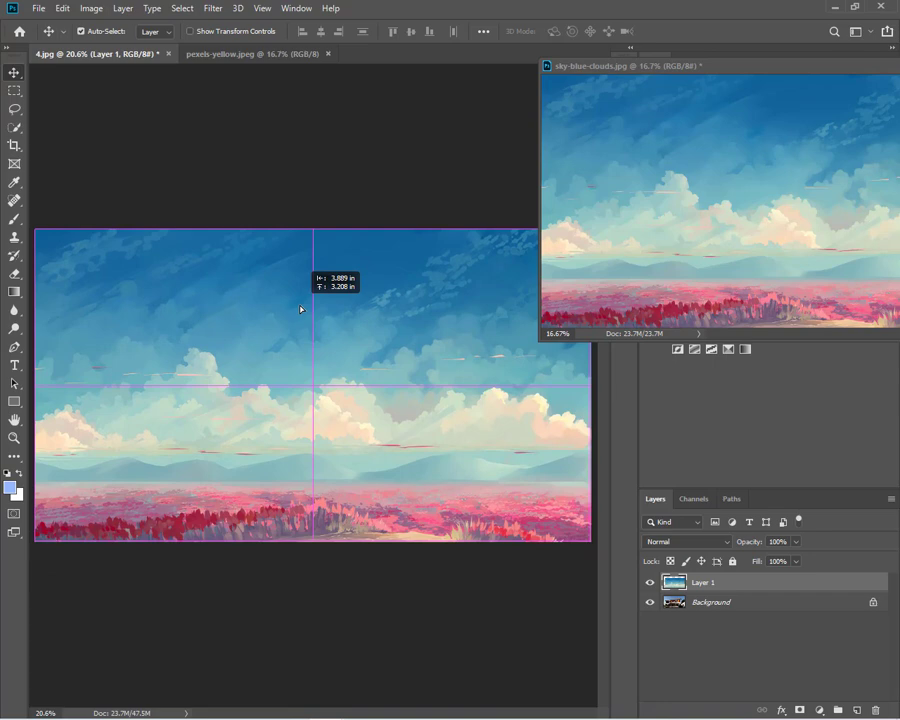
{"action": "left_click_drag", "start_coordinate": [778, 70], "coordinate": [579, 64]}
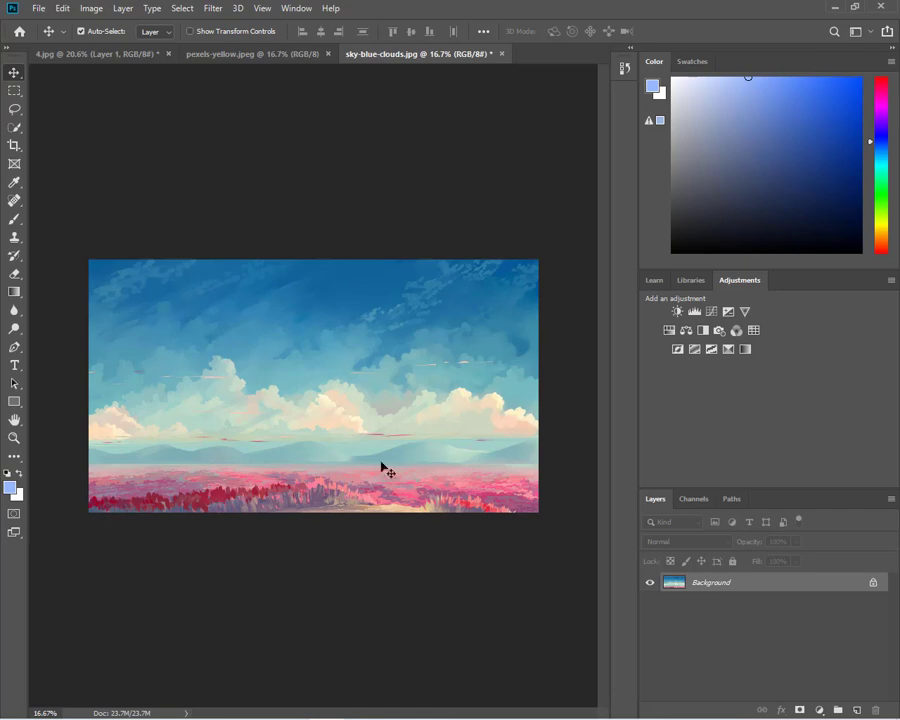
- Back in 4.jpg, drop the sky layer to 21% opacity and shift it upward
{"action": "key", "text": "ctrl+Tab"}
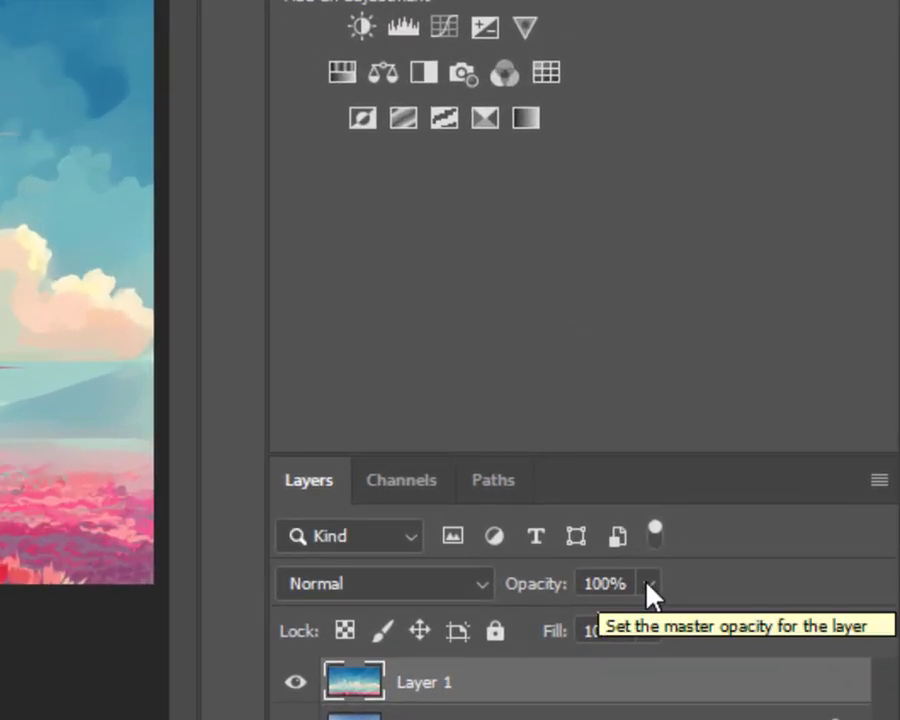
{"action": "left_click", "coordinate": [648, 590]}
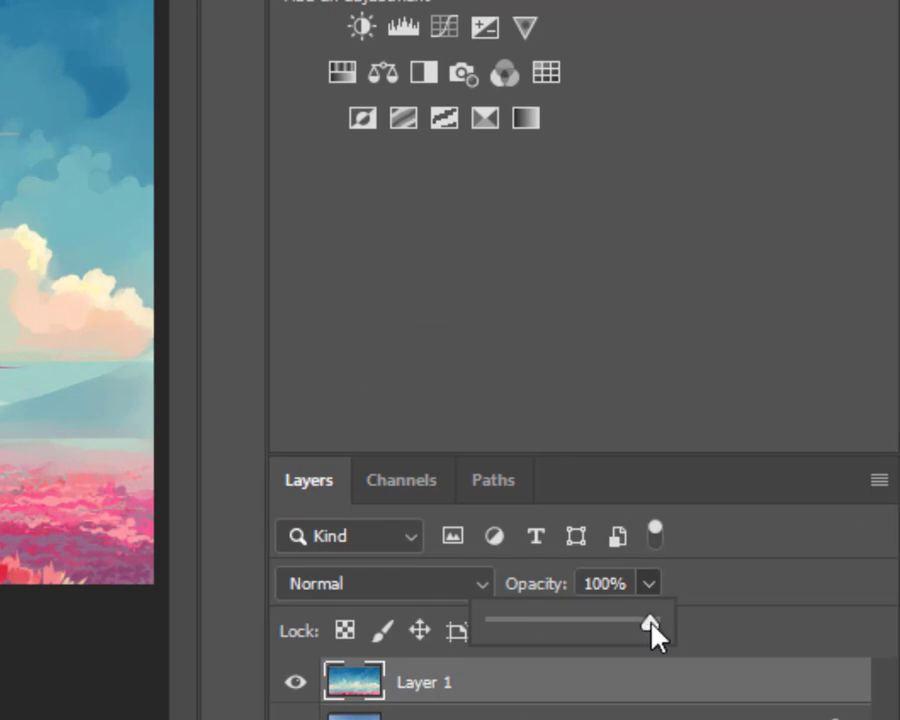
{"action": "mouse_move", "coordinate": [646, 622]}
{"action": "left_mouse_down"}
{"action": "mouse_move", "coordinate": [520, 624]}
{"action": "mouse_move", "coordinate": [564, 626]}
{"action": "mouse_move", "coordinate": [518, 639]}
{"action": "mouse_move", "coordinate": [558, 636]}
{"action": "left_mouse_up"}
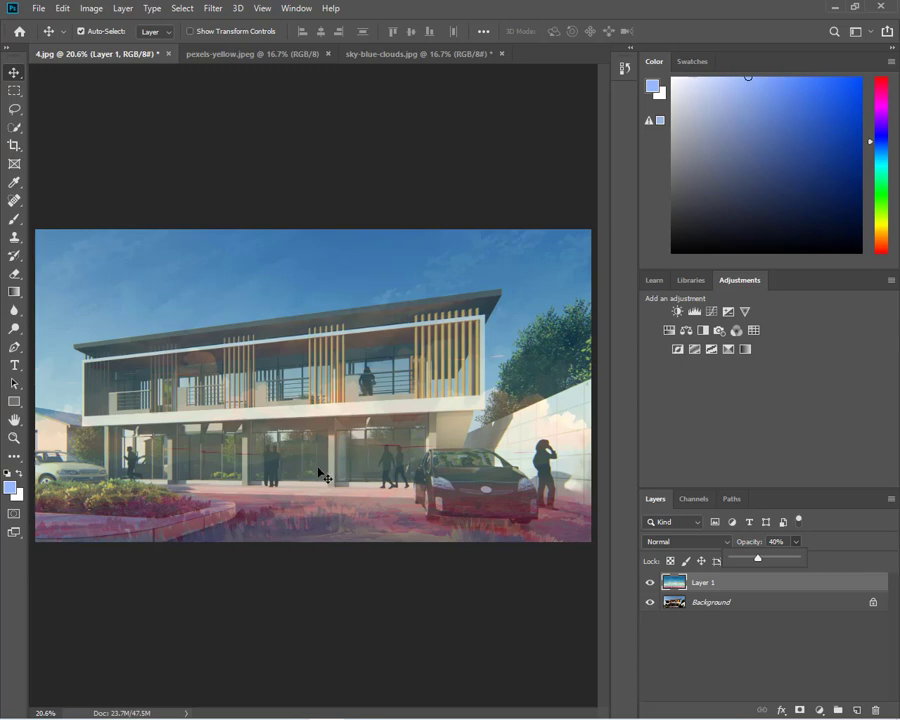
{"action": "left_click_drag", "start_coordinate": [322, 474], "coordinate": [322, 392]}
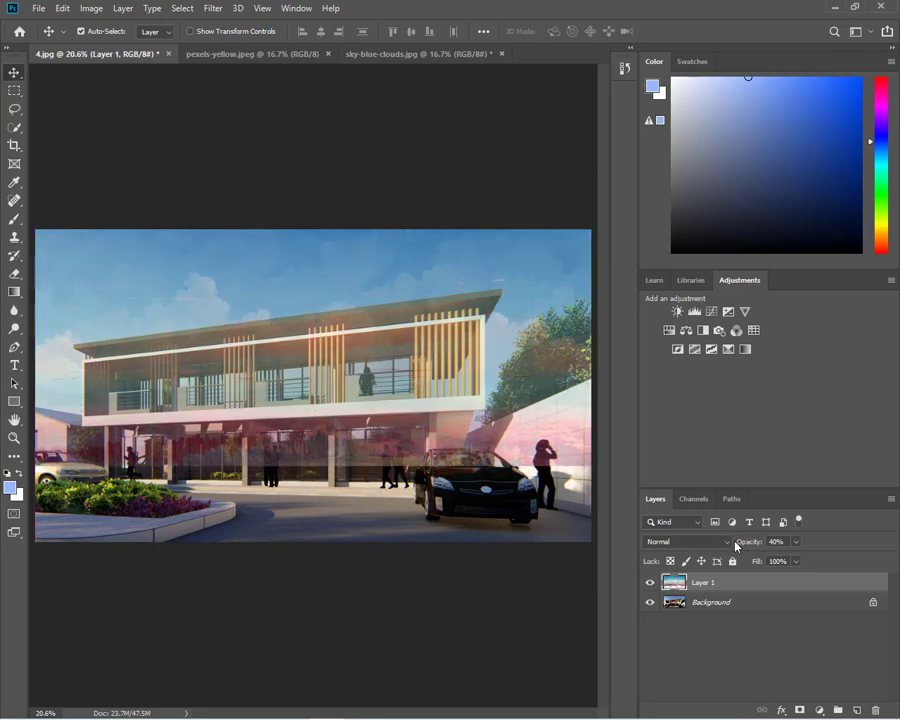
- Readjust the sky layer opacity, raising it to 82% and settling at 40%
{"action": "left_click", "coordinate": [796, 541]}
{"action": "left_click_drag", "start_coordinate": [795, 558], "coordinate": [836, 562]}
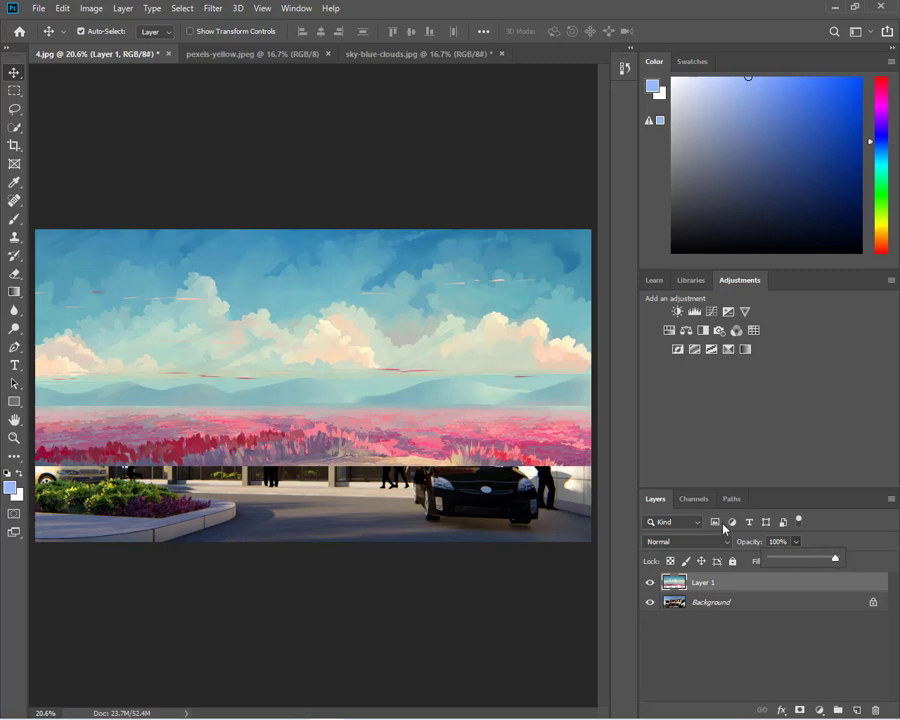
{"action": "left_click", "coordinate": [807, 560]}
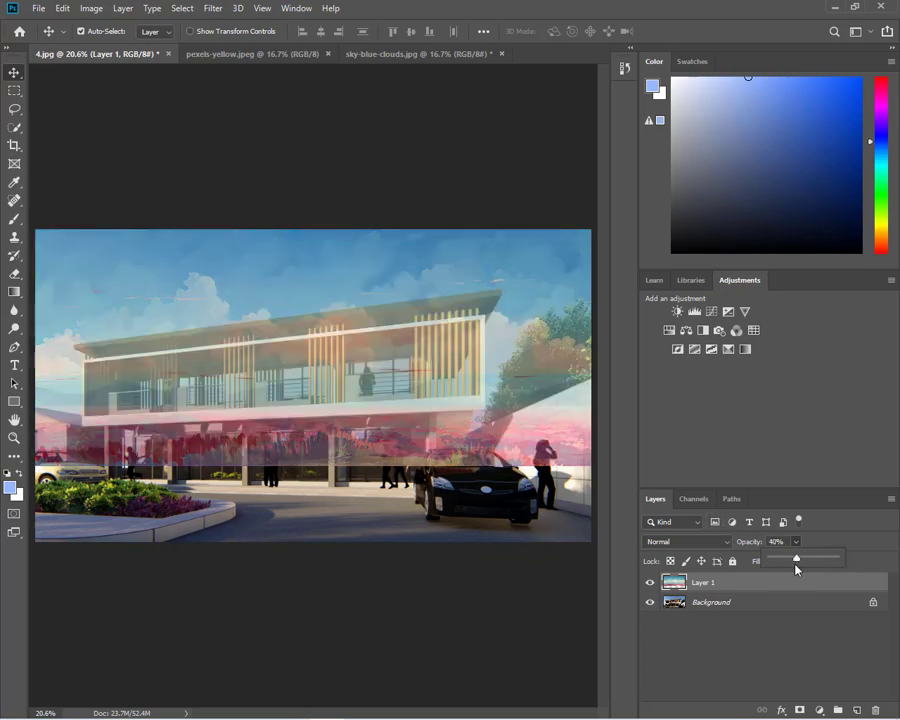
{"action": "left_click_drag", "start_coordinate": [795, 563], "coordinate": [793, 563]}
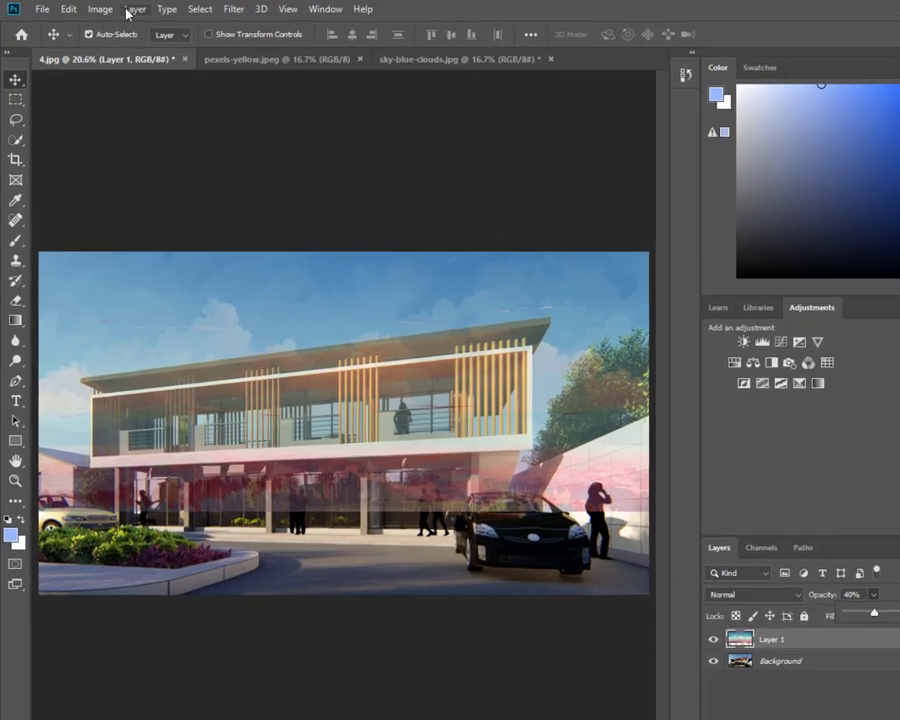
- Add a Reveal All layer mask to the sky Layer 1
{"action": "left_click", "coordinate": [120, 10]}
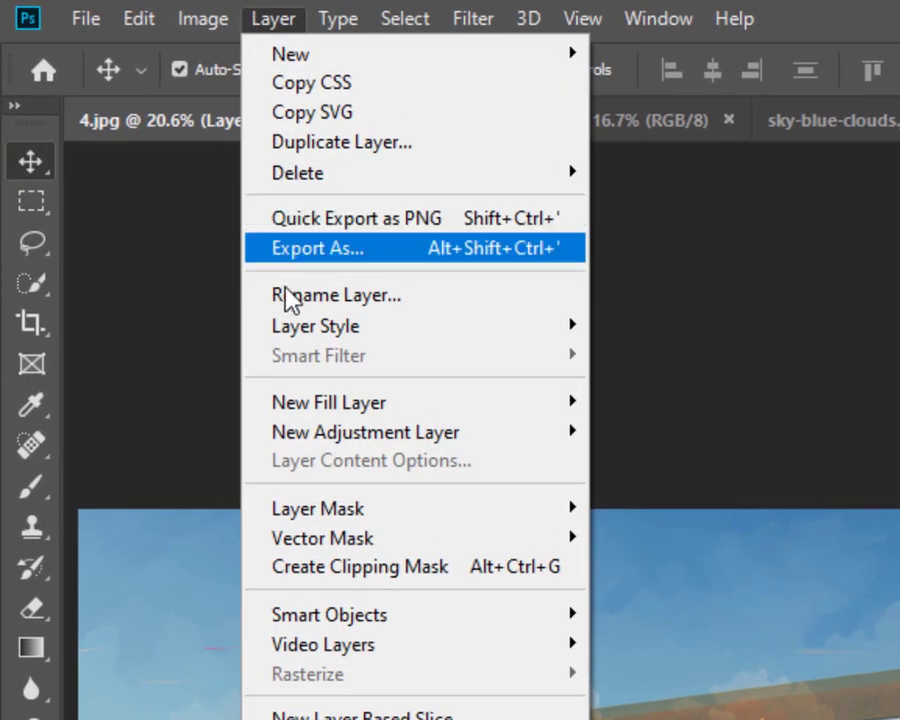
{"action": "mouse_move", "coordinate": [318, 508]}
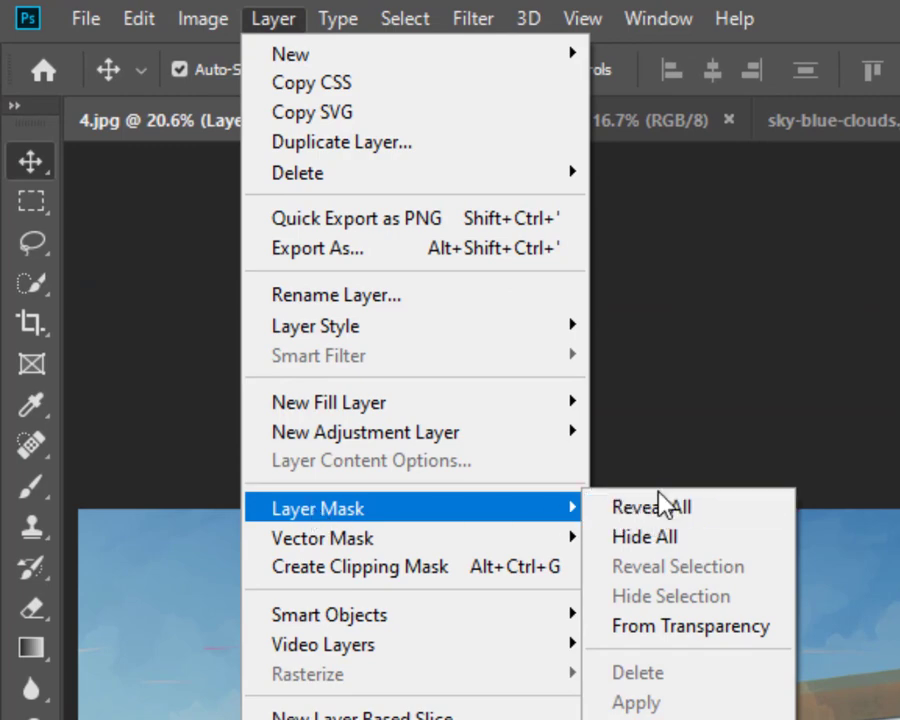
{"action": "left_click", "coordinate": [651, 508]}
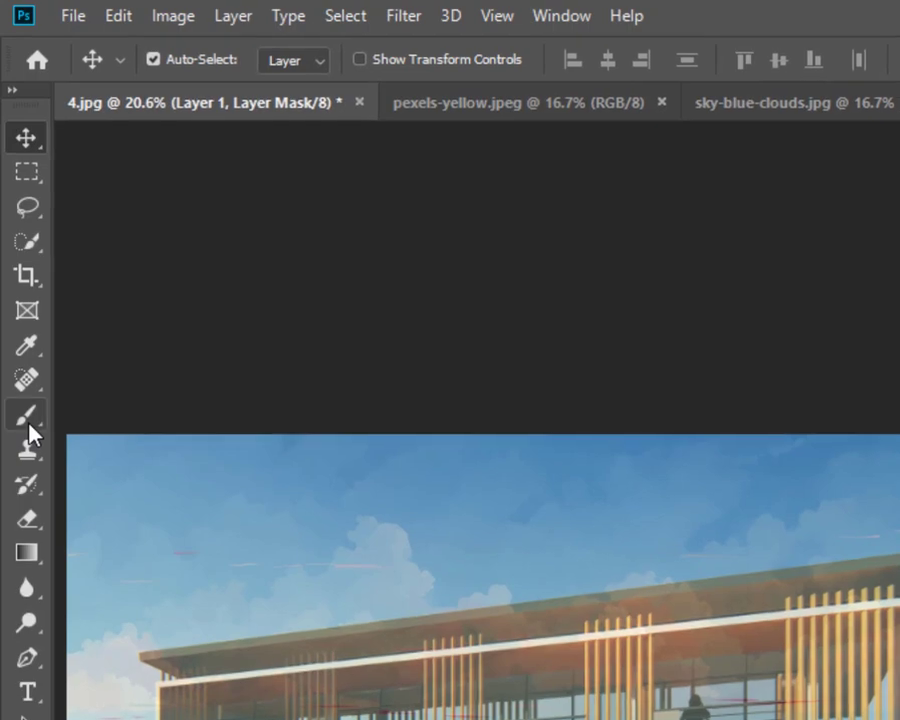
- Paint black on the mask over the upper floor, then with a 250 brush over the left car
{"action": "left_click", "coordinate": [28, 423]}
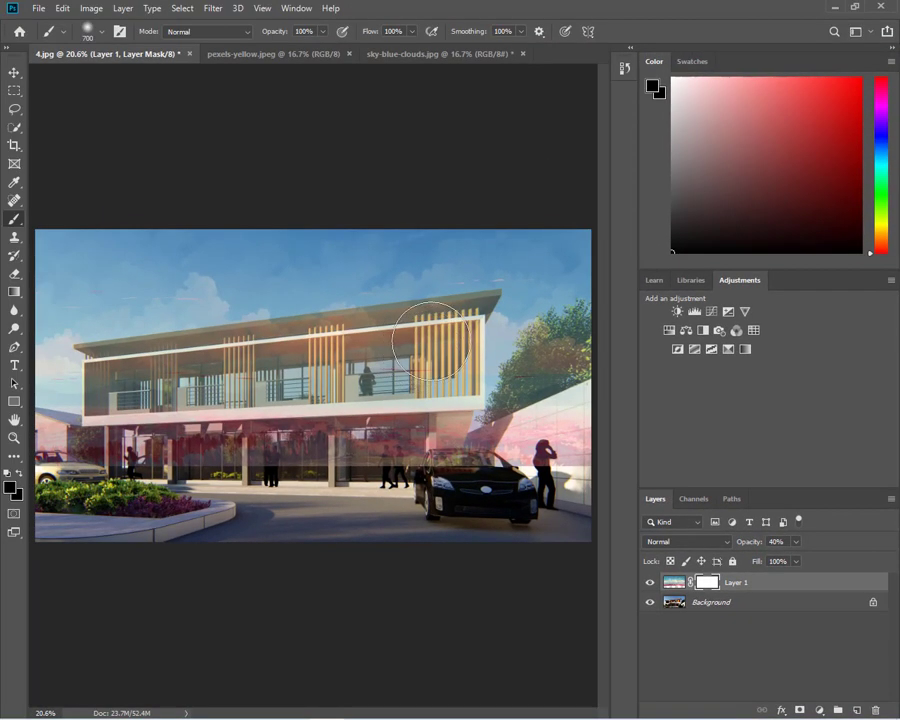
{"action": "left_click_drag", "start_coordinate": [431, 341], "coordinate": [120, 372]}
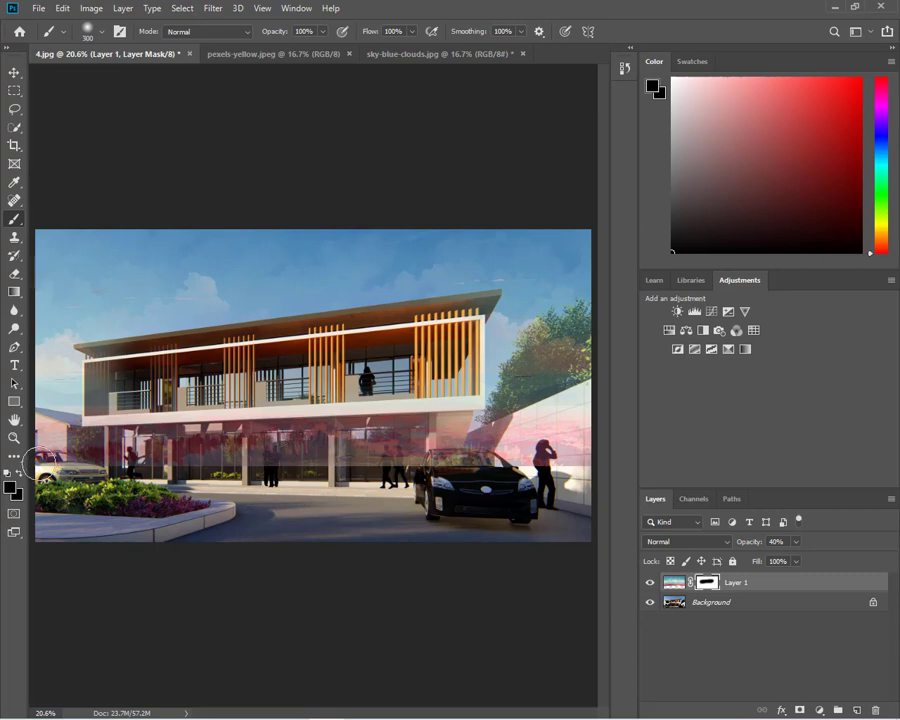
{"action": "key", "text": "bracketleft"}
{"action": "left_click_drag", "start_coordinate": [27, 463], "coordinate": [166, 478]}
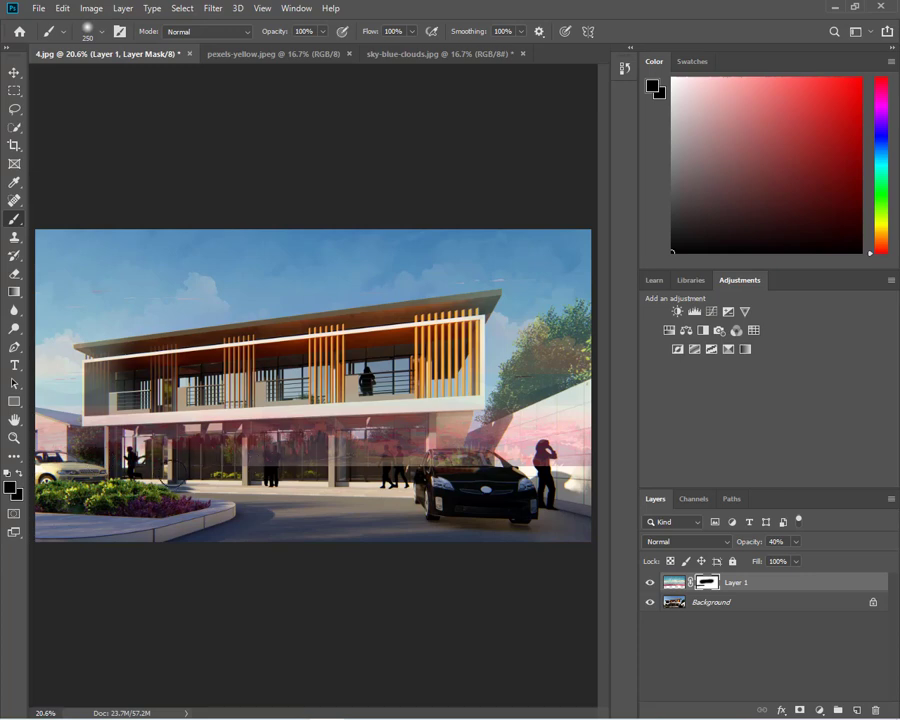
{"action": "left_click", "coordinate": [326, 34]}
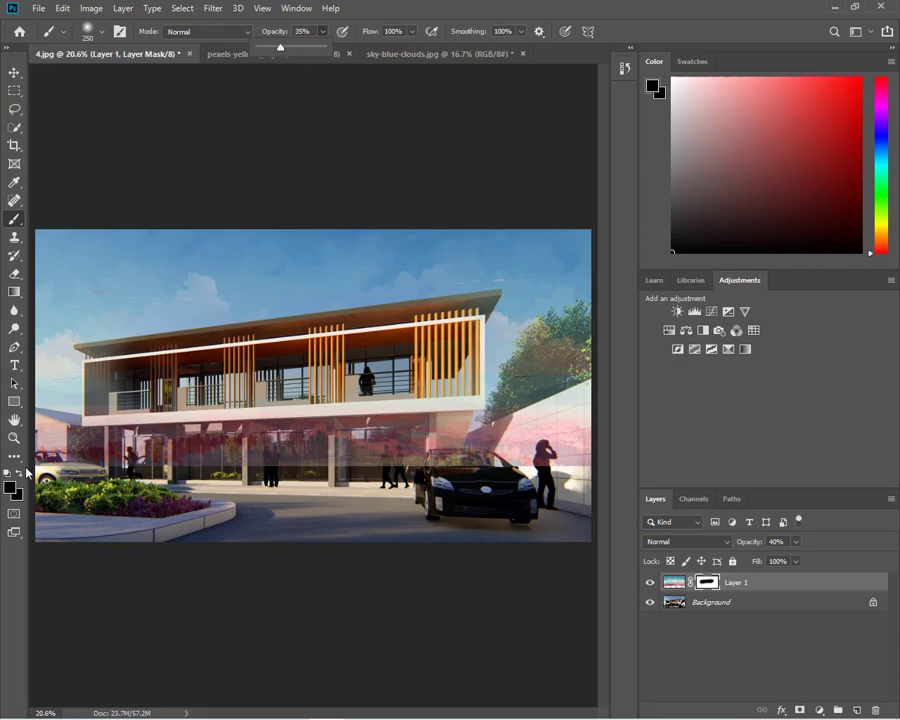
- Mask the sky off the car roof at 35% brush opacity and the right tree at 100%
{"action": "left_click", "coordinate": [31, 466]}
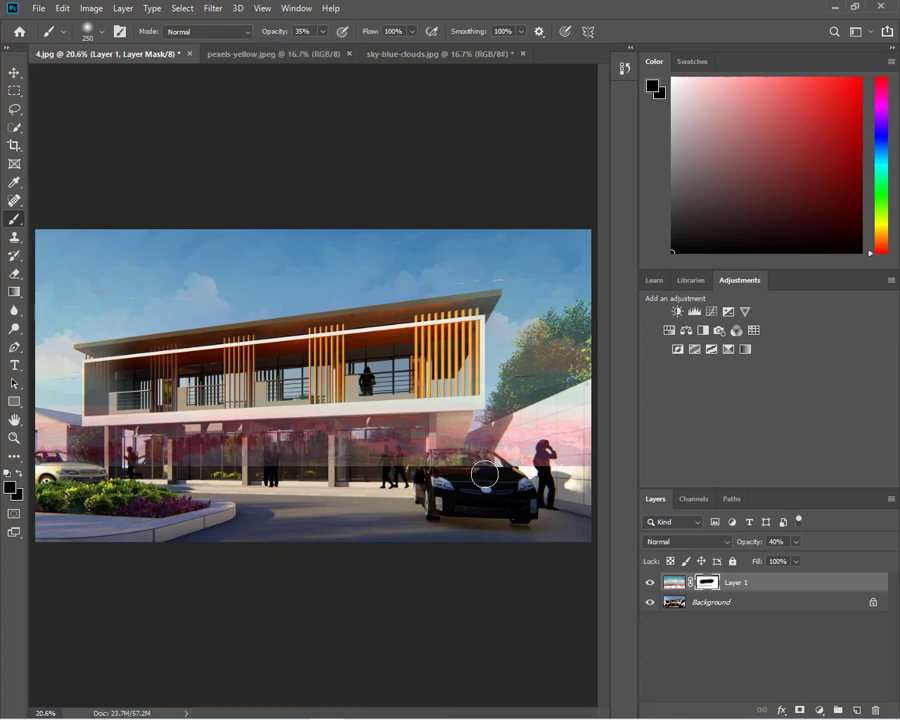
{"action": "left_click_drag", "start_coordinate": [479, 454], "coordinate": [397, 472]}
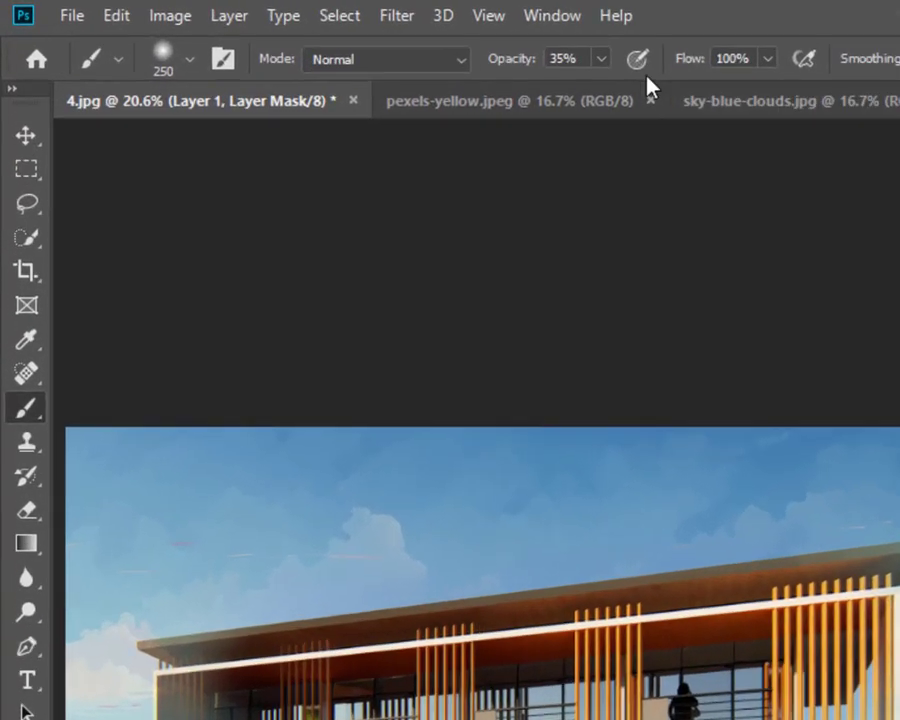
{"action": "left_click", "coordinate": [322, 32]}
{"action": "left_click_drag", "start_coordinate": [701, 103], "coordinate": [890, 132]}
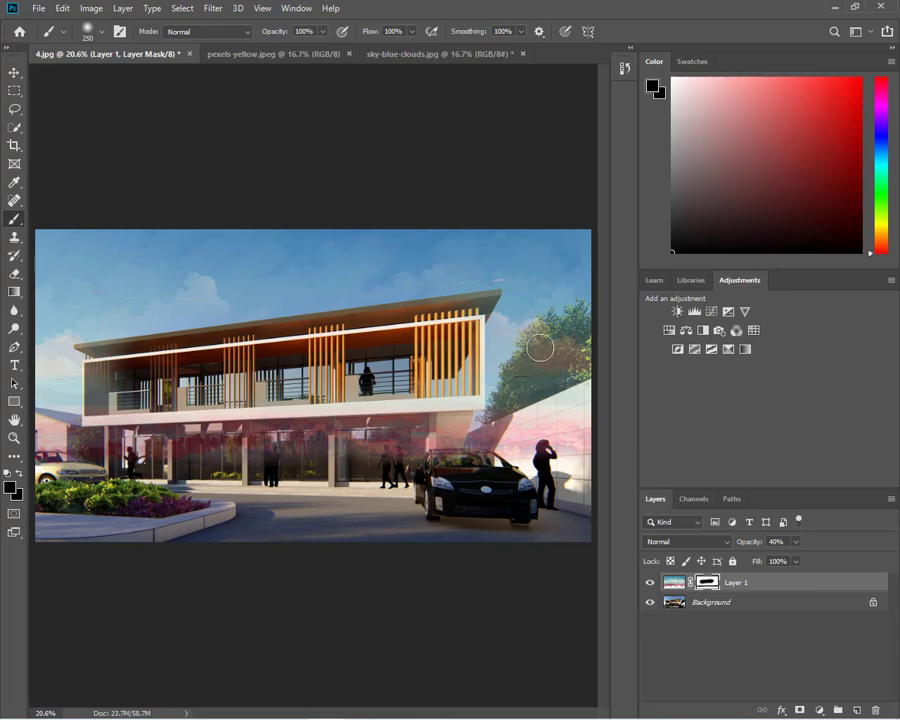
{"action": "mouse_move", "coordinate": [573, 351]}
{"action": "left_mouse_down"}
{"action": "mouse_move", "coordinate": [530, 361]}
{"action": "mouse_move", "coordinate": [569, 352]}
{"action": "mouse_move", "coordinate": [520, 382]}
{"action": "mouse_move", "coordinate": [542, 331]}
{"action": "mouse_move", "coordinate": [572, 337]}
{"action": "mouse_move", "coordinate": [556, 356]}
{"action": "mouse_move", "coordinate": [584, 350]}
{"action": "mouse_move", "coordinate": [568, 352]}
{"action": "mouse_move", "coordinate": [584, 340]}
{"action": "mouse_move", "coordinate": [530, 383]}
{"action": "mouse_move", "coordinate": [583, 360]}
{"action": "mouse_move", "coordinate": [530, 378]}
{"action": "left_mouse_up"}
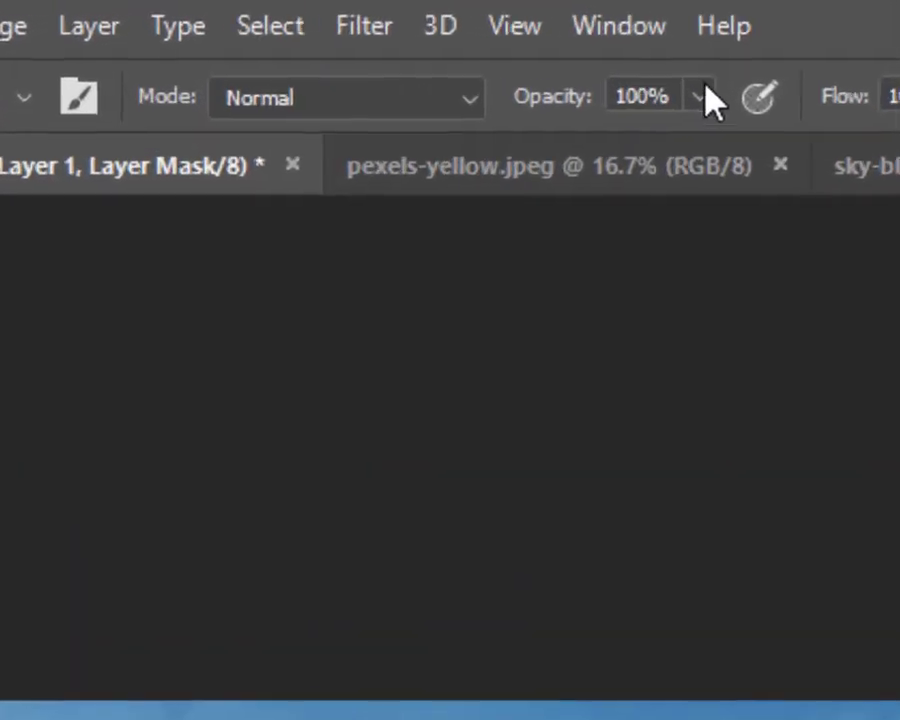
- Lower the mask brush opacity from 100% through 39% and 30% down to 9%
{"action": "left_click", "coordinate": [320, 31]}
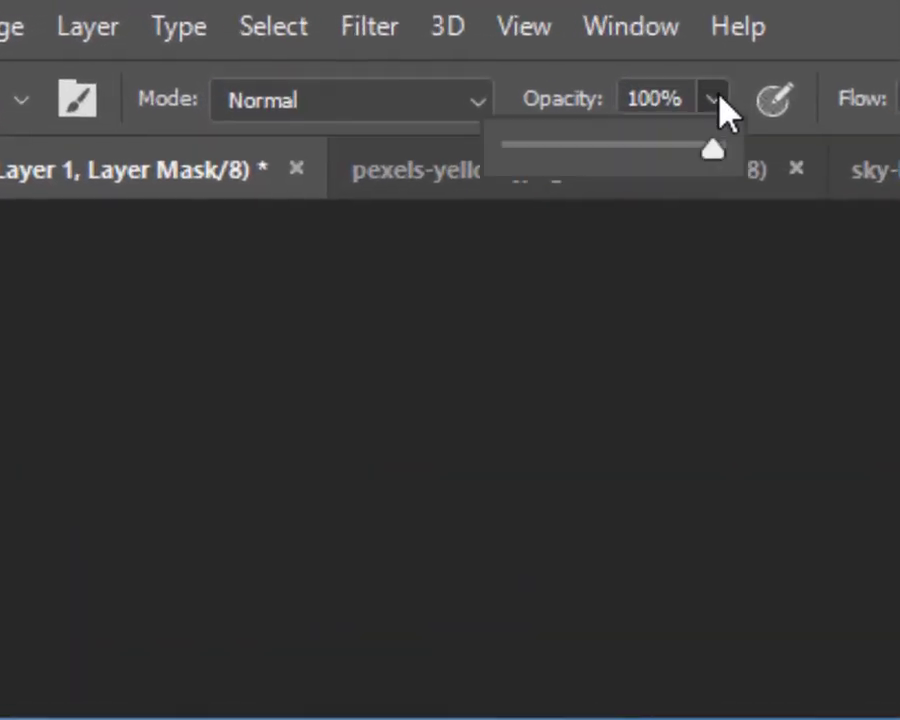
{"action": "left_click", "coordinate": [590, 148]}
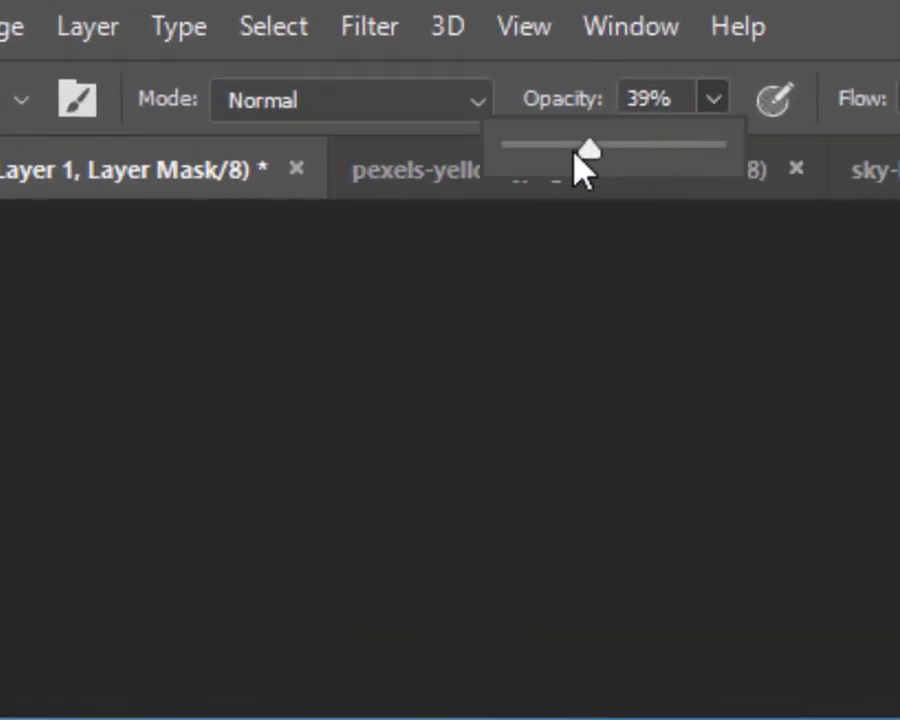
{"action": "left_click_drag", "start_coordinate": [576, 150], "coordinate": [571, 148]}
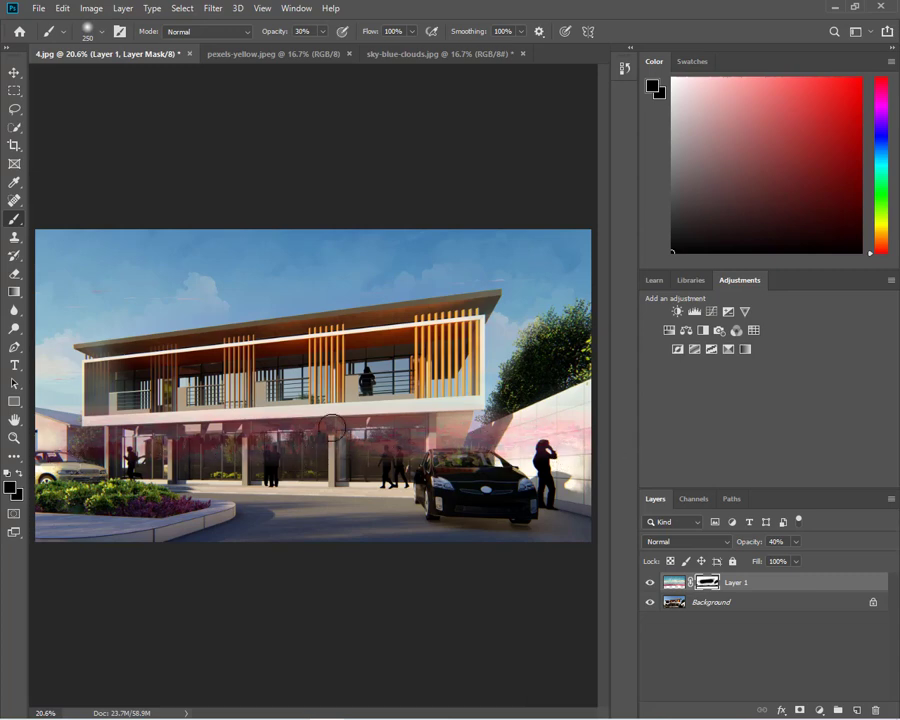
{"action": "left_click", "coordinate": [322, 32]}
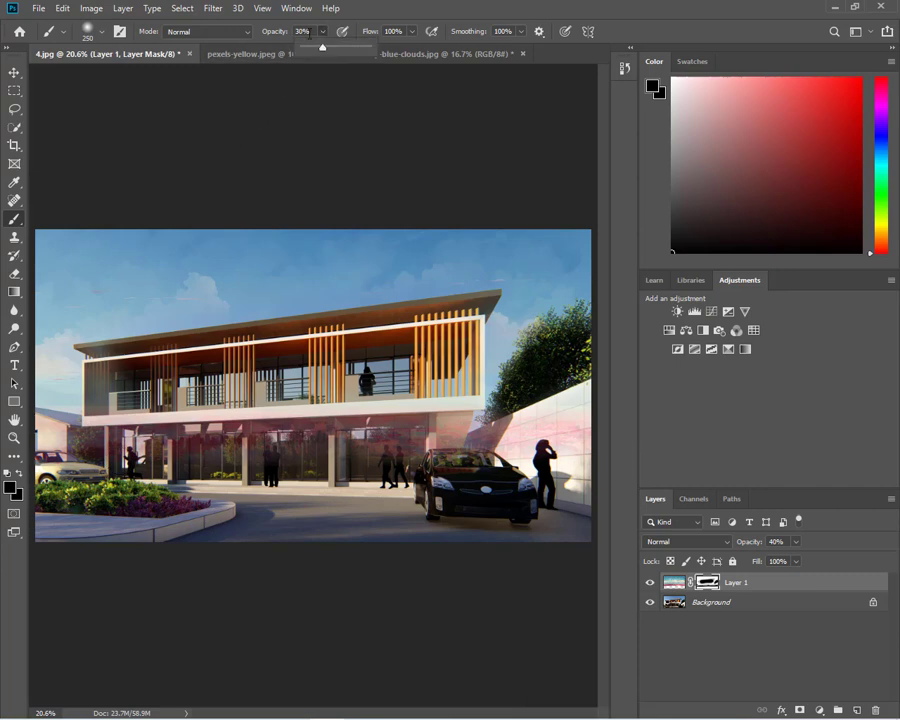
{"action": "left_click", "coordinate": [308, 53]}
{"action": "left_click", "coordinate": [35, 425]}
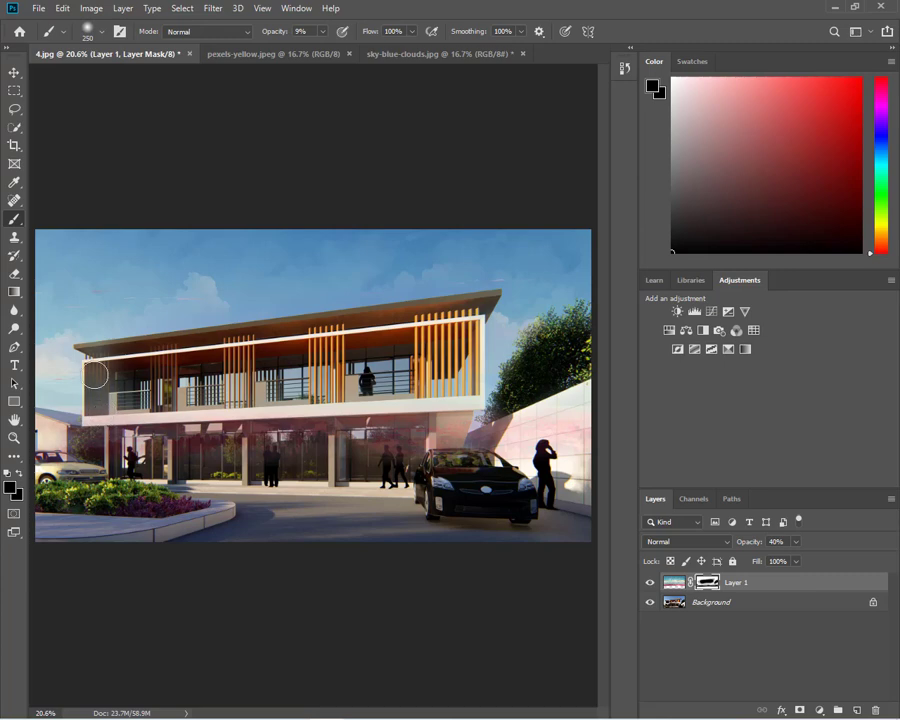
- Duplicate Layer 1 as Layer 1 copy, then reselect Layer 1
{"action": "key", "text": "w"}
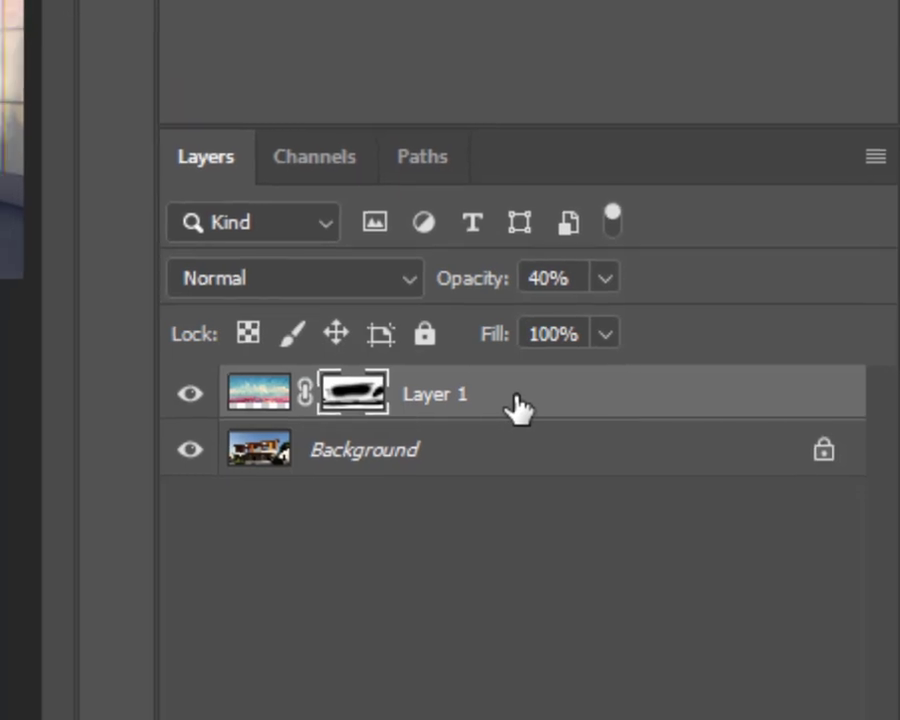
{"action": "right_click", "coordinate": [510, 338]}
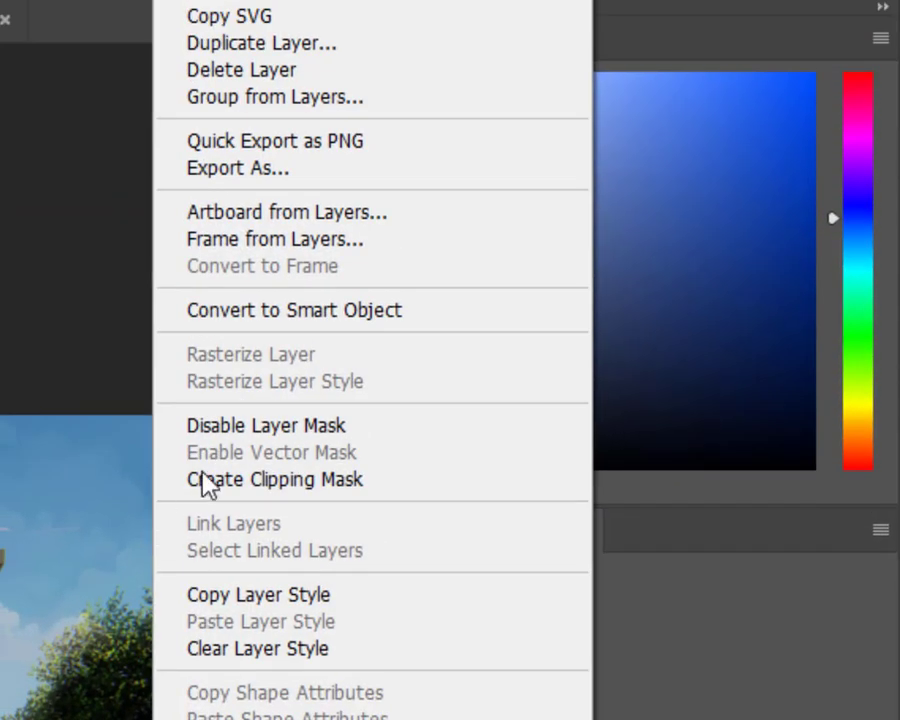
{"action": "left_click", "coordinate": [239, 46]}
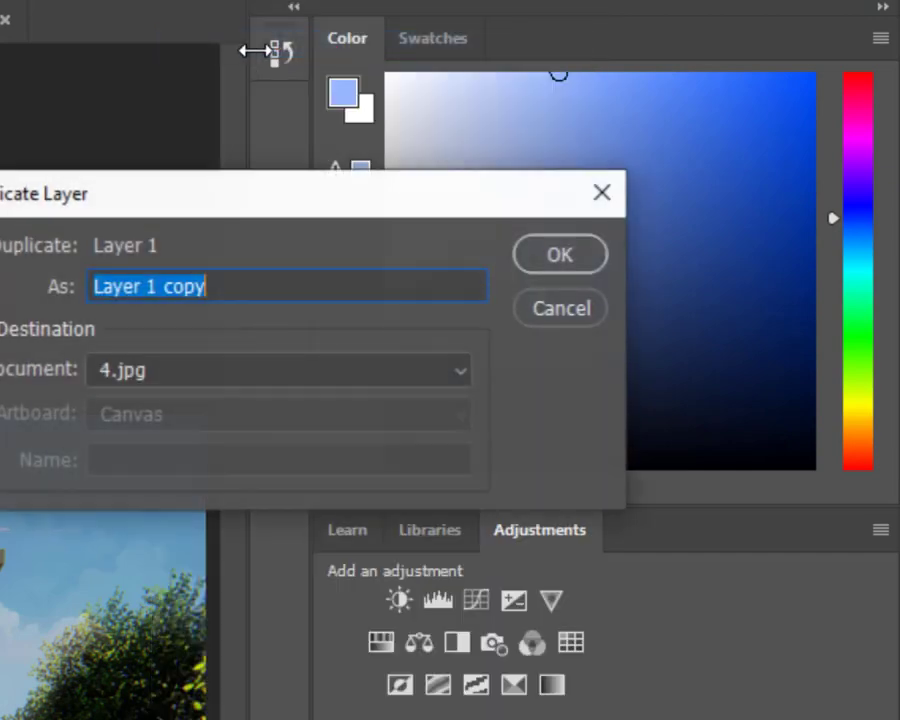
{"action": "left_click", "coordinate": [556, 262]}
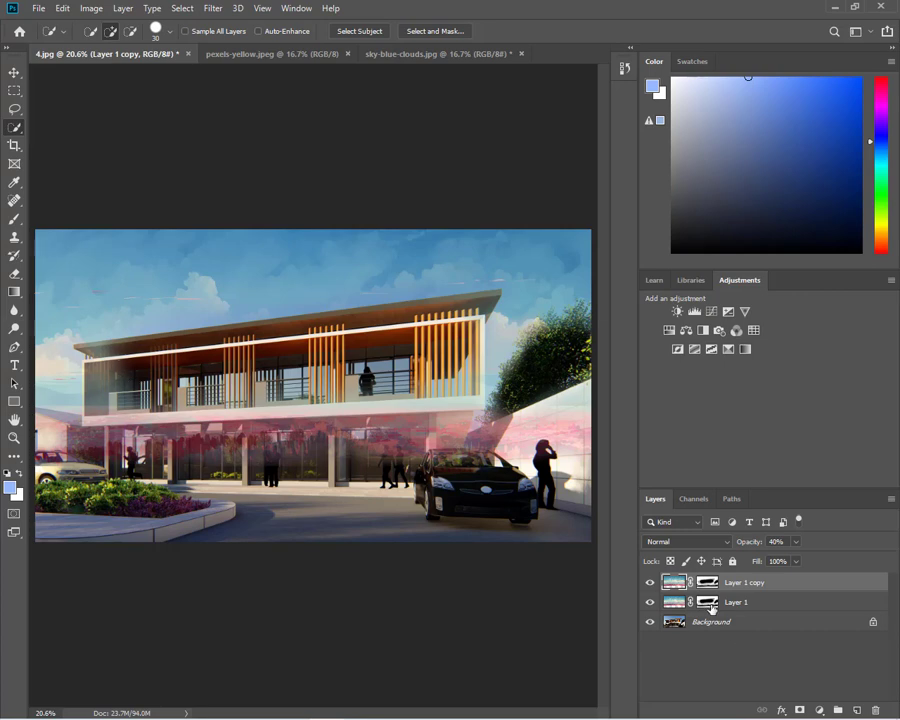
{"action": "left_click", "coordinate": [765, 604]}
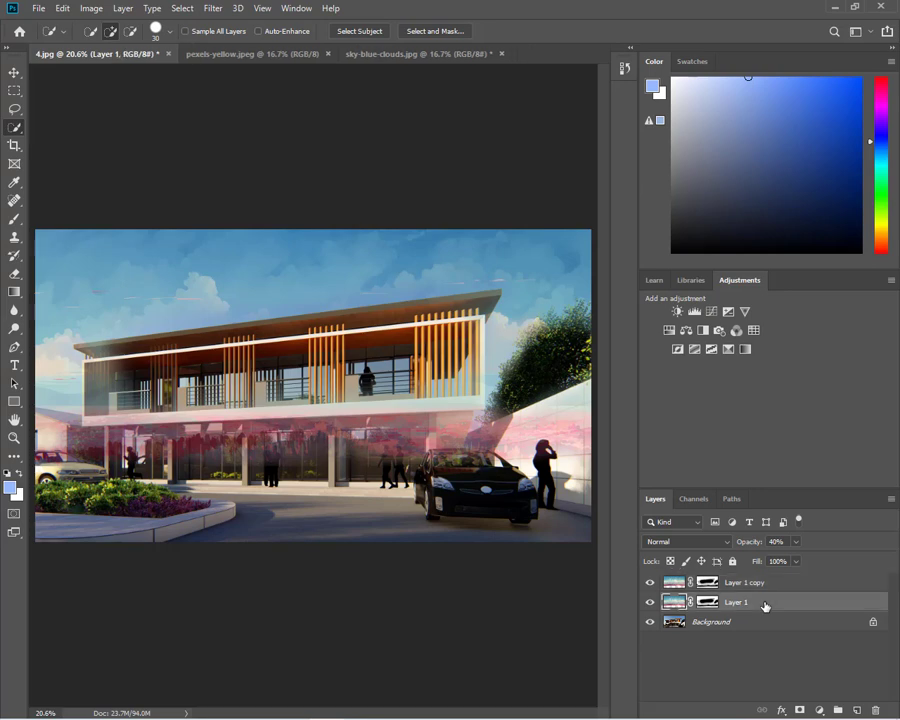
- Hide Layer 1 copy and target Layer 1's mask with the Brush tool
{"action": "left_click", "coordinate": [648, 584]}
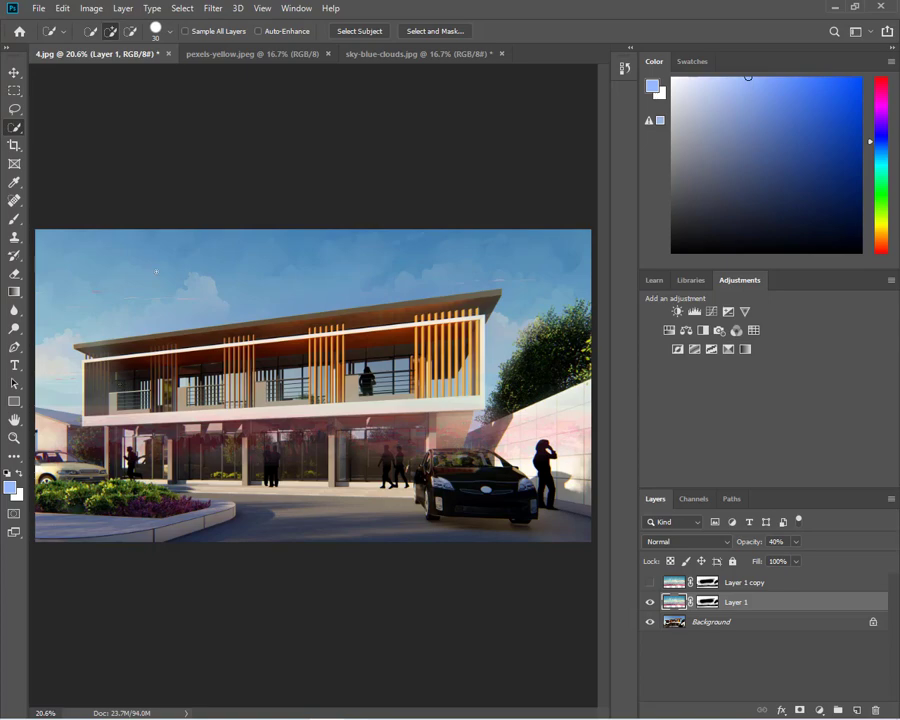
{"action": "left_click", "coordinate": [708, 604]}
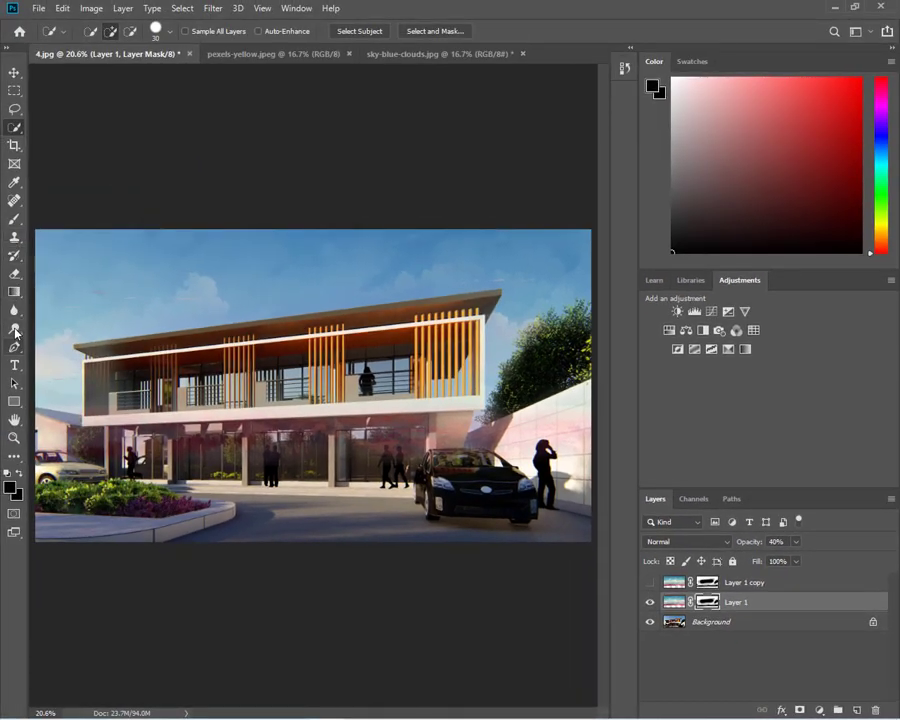
{"action": "left_click", "coordinate": [14, 218]}
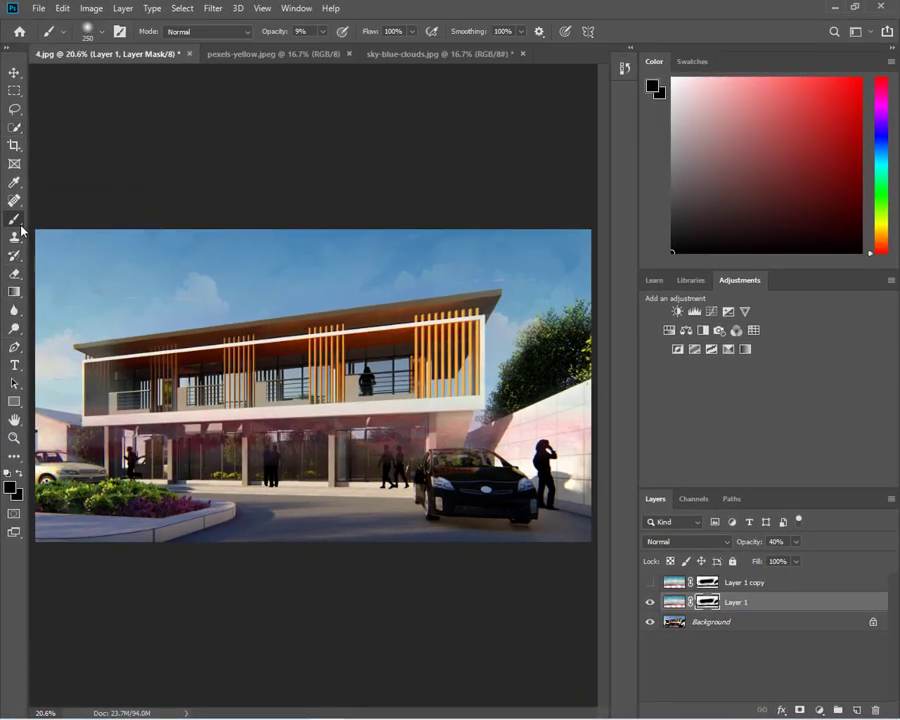
- Set brush opacity to 67%, try a mask stroke on the building's left end, and undo it
{"action": "left_click", "coordinate": [323, 37]}
{"action": "left_click_drag", "start_coordinate": [319, 47], "coordinate": [361, 48]}
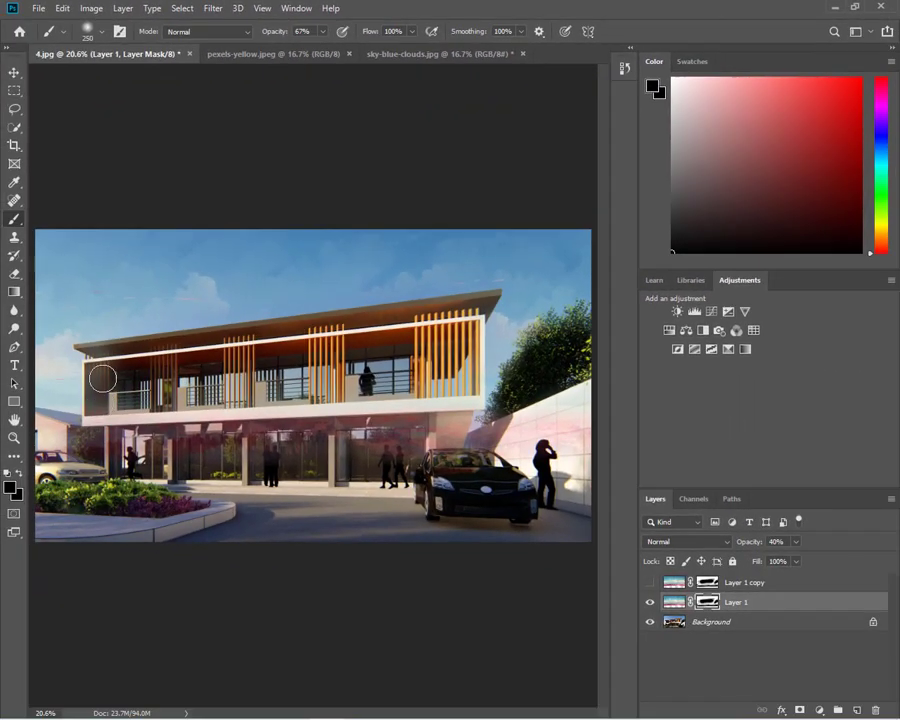
{"action": "left_click_drag", "start_coordinate": [101, 362], "coordinate": [98, 393]}
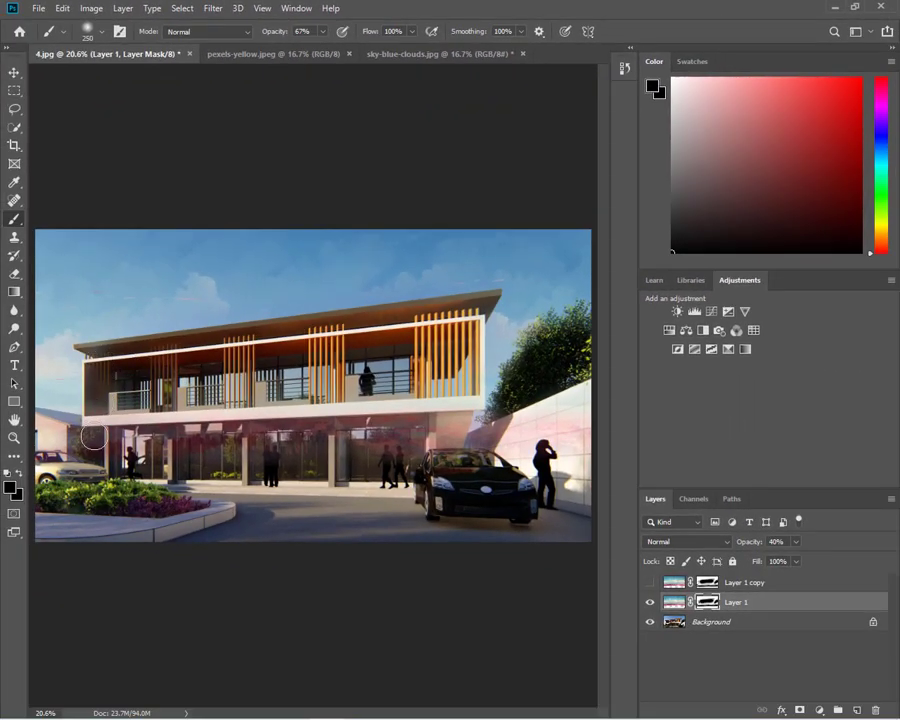
{"action": "key", "text": "ctrl+z"}
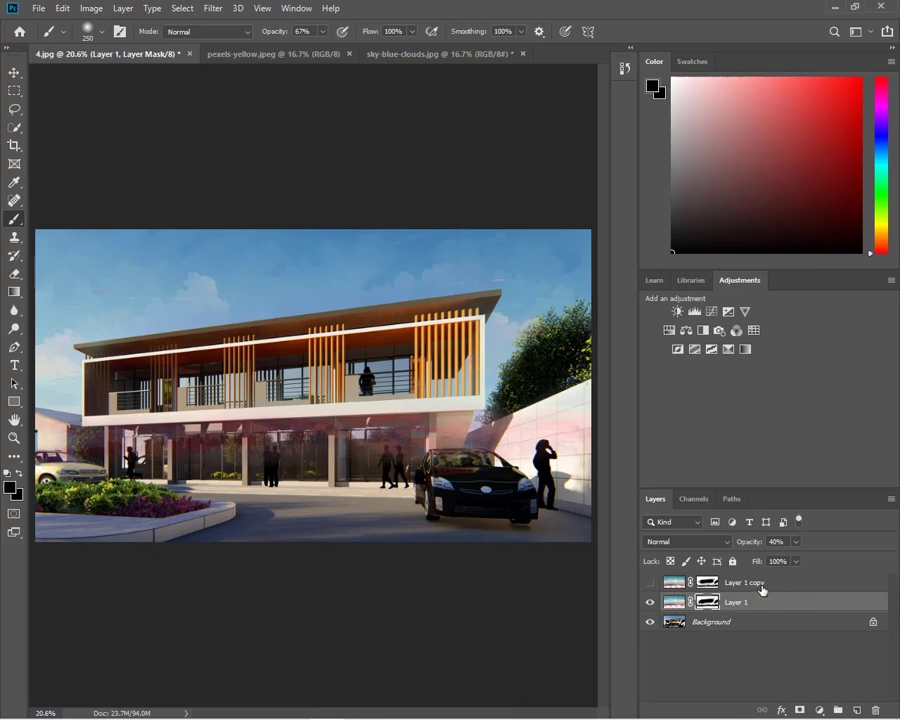
- Target Layer 1 copy's image and turn its visibility back on at 40% opacity
{"action": "left_click", "coordinate": [762, 590]}
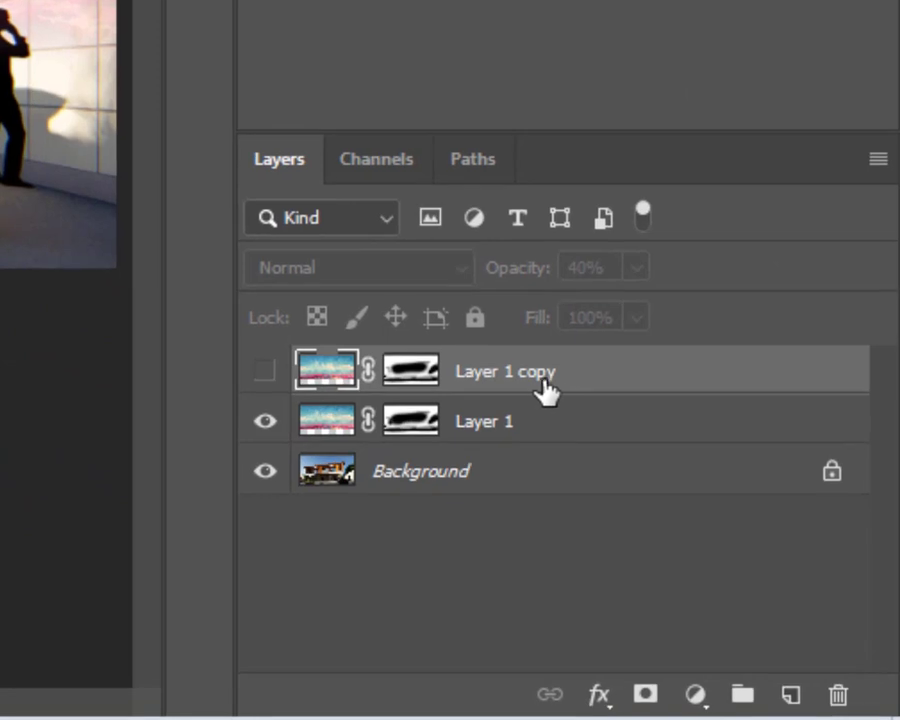
{"action": "left_click", "coordinate": [415, 381]}
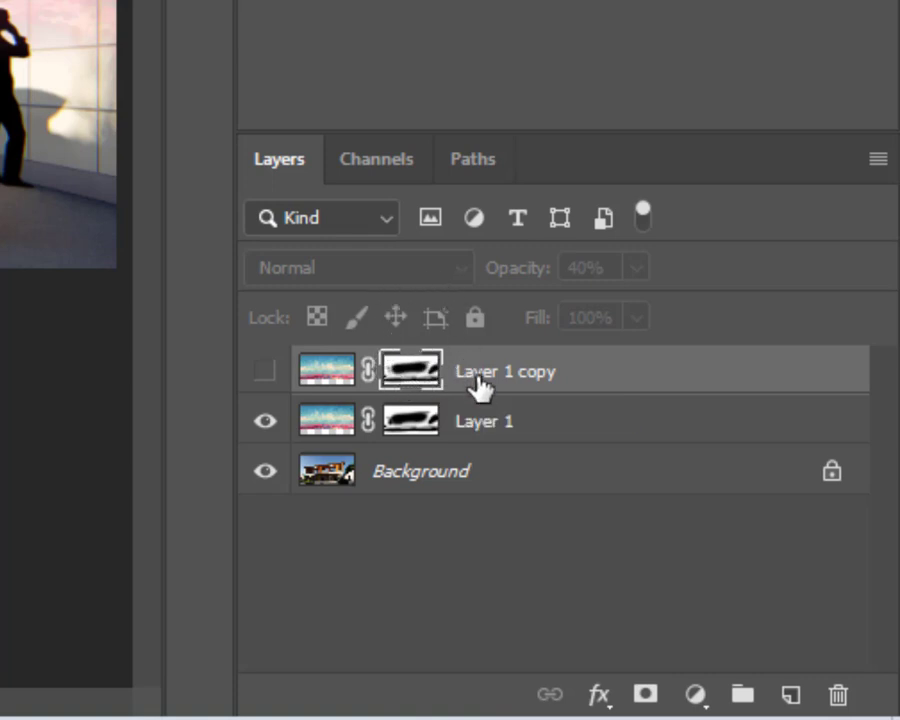
{"action": "left_click", "coordinate": [330, 372]}
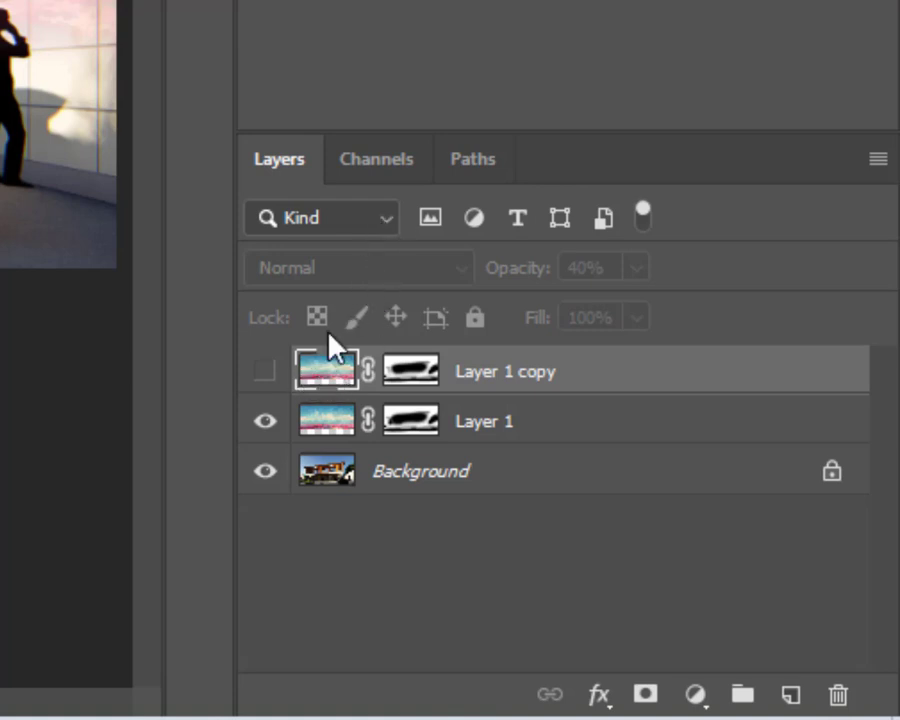
{"action": "left_click", "coordinate": [386, 215]}
{"action": "left_click", "coordinate": [264, 371]}
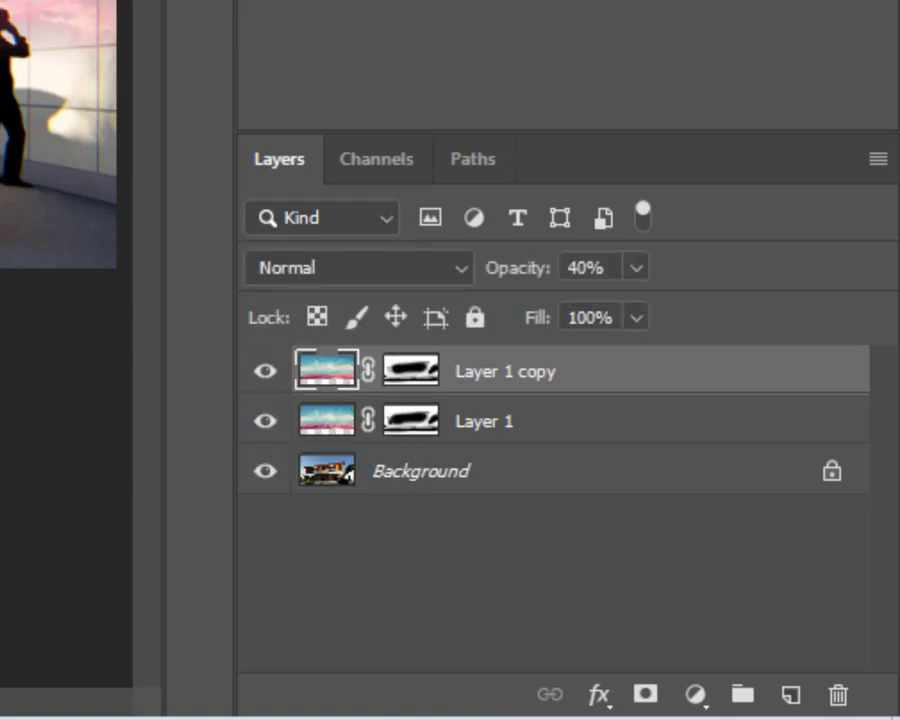
- Set Layer 1 copy's blend mode to Multiply with 63% opacity
{"action": "left_click", "coordinate": [463, 270]}
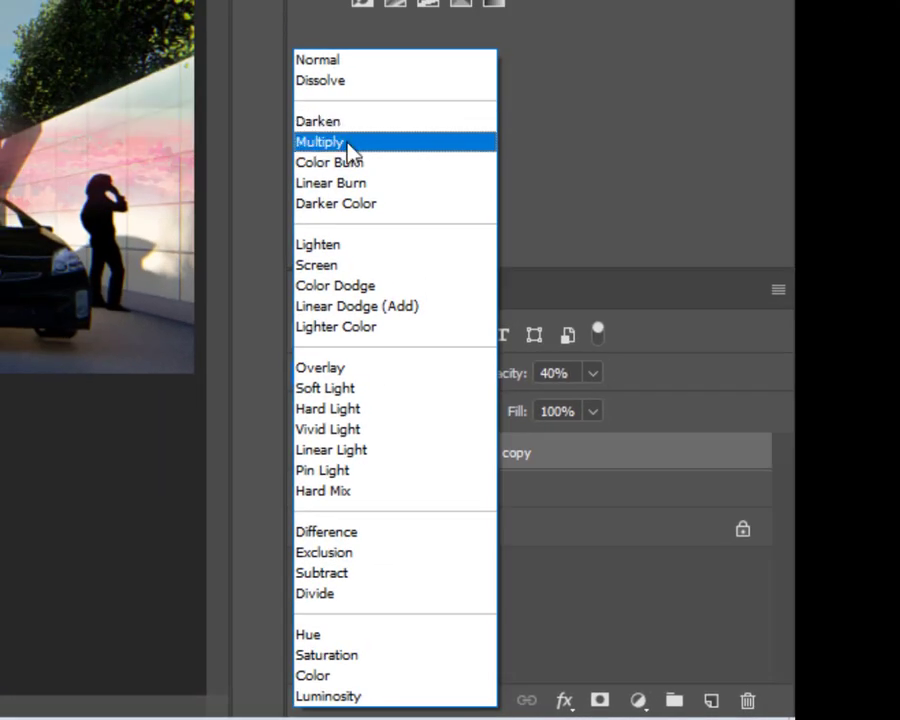
{"action": "left_click", "coordinate": [350, 145]}
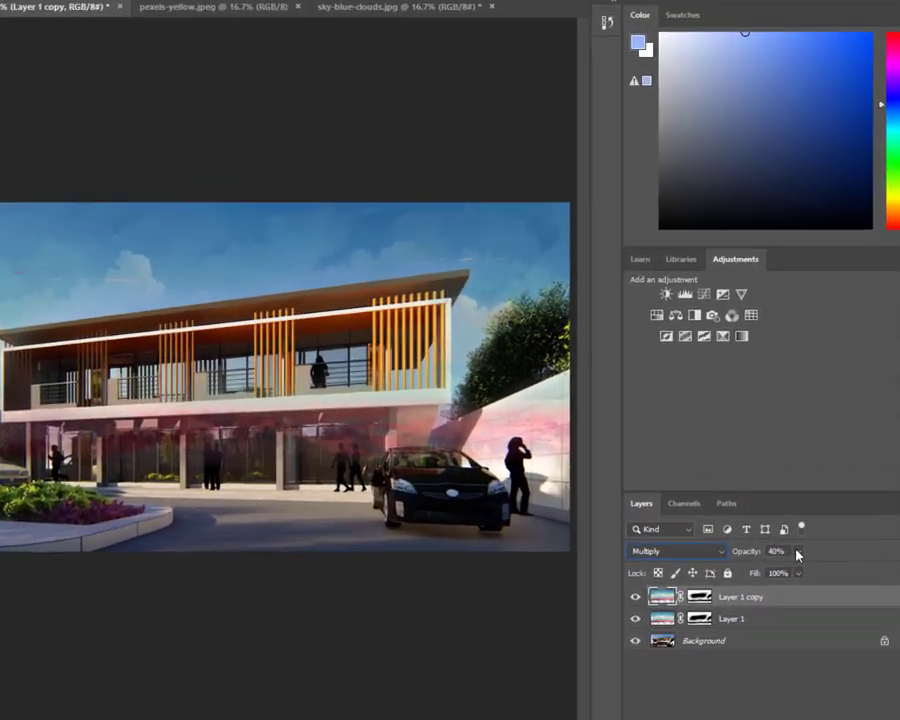
{"action": "left_click", "coordinate": [798, 551]}
{"action": "left_click_drag", "start_coordinate": [797, 571], "coordinate": [816, 572]}
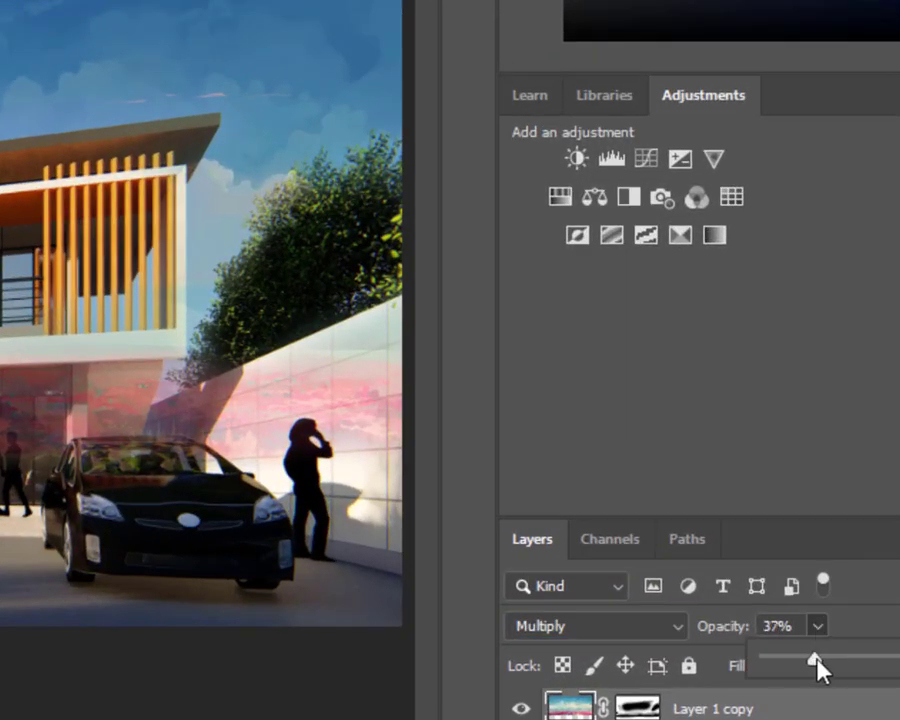
{"action": "mouse_move", "coordinate": [849, 664]}
{"action": "left_mouse_down"}
{"action": "mouse_move", "coordinate": [893, 665]}
{"action": "mouse_move", "coordinate": [881, 668]}
{"action": "mouse_move", "coordinate": [884, 660]}
{"action": "mouse_move", "coordinate": [888, 680]}
{"action": "mouse_move", "coordinate": [846, 669]}
{"action": "left_mouse_up"}
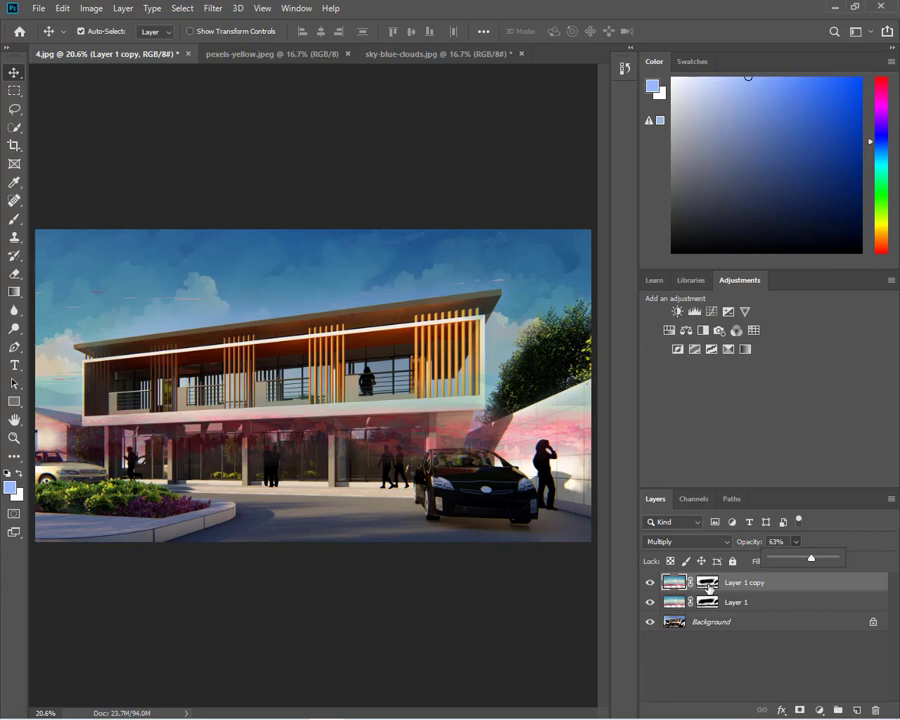
- Target Layer 1 copy's mask and set the Brush to 100% opacity
{"action": "left_click", "coordinate": [709, 588]}
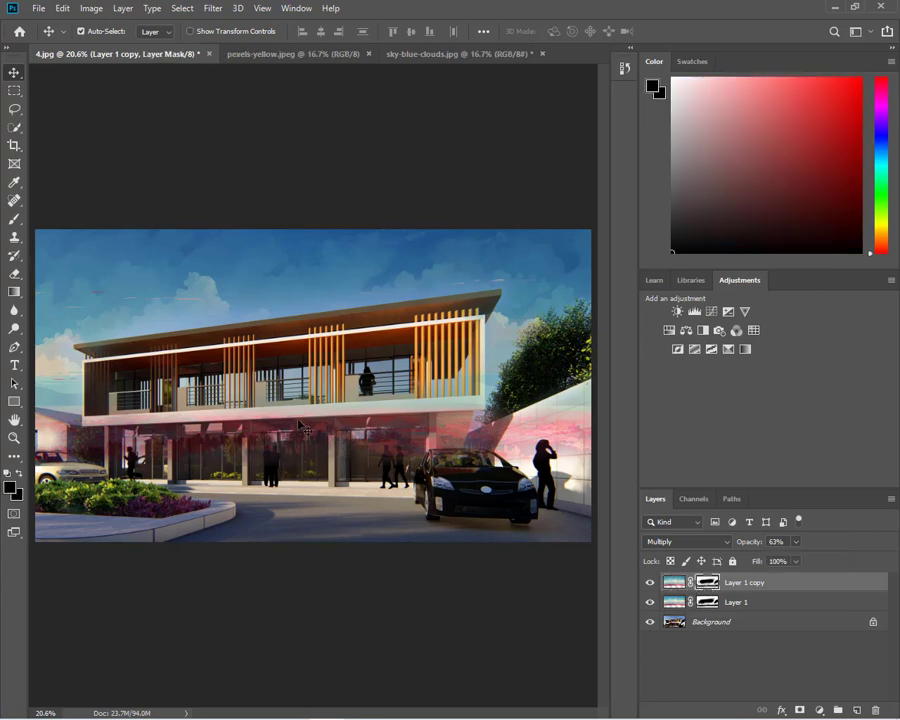
{"action": "left_click", "coordinate": [16, 222]}
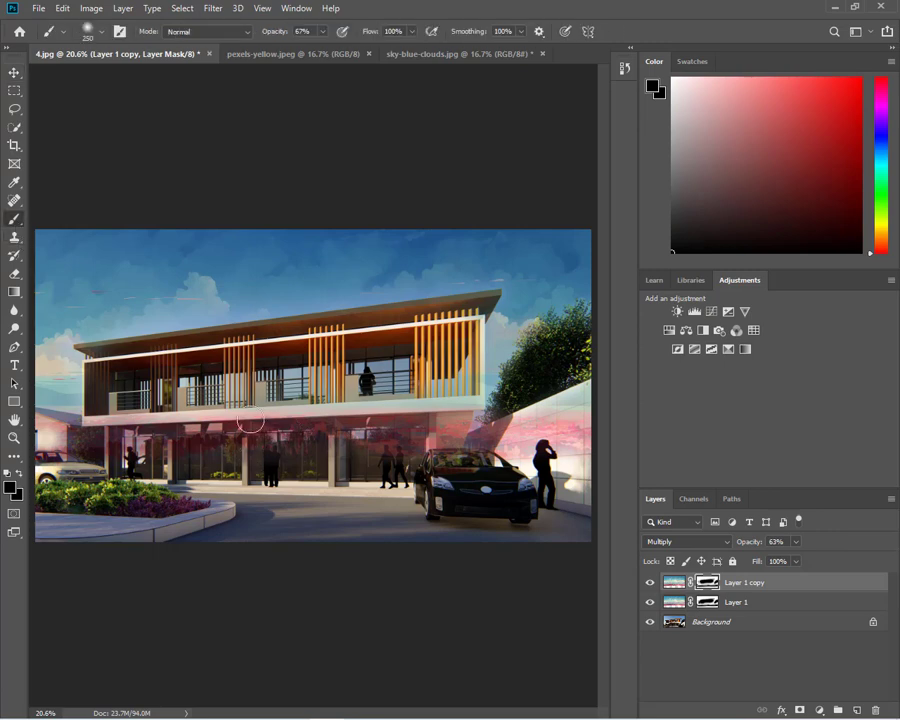
{"action": "left_click", "coordinate": [322, 31]}
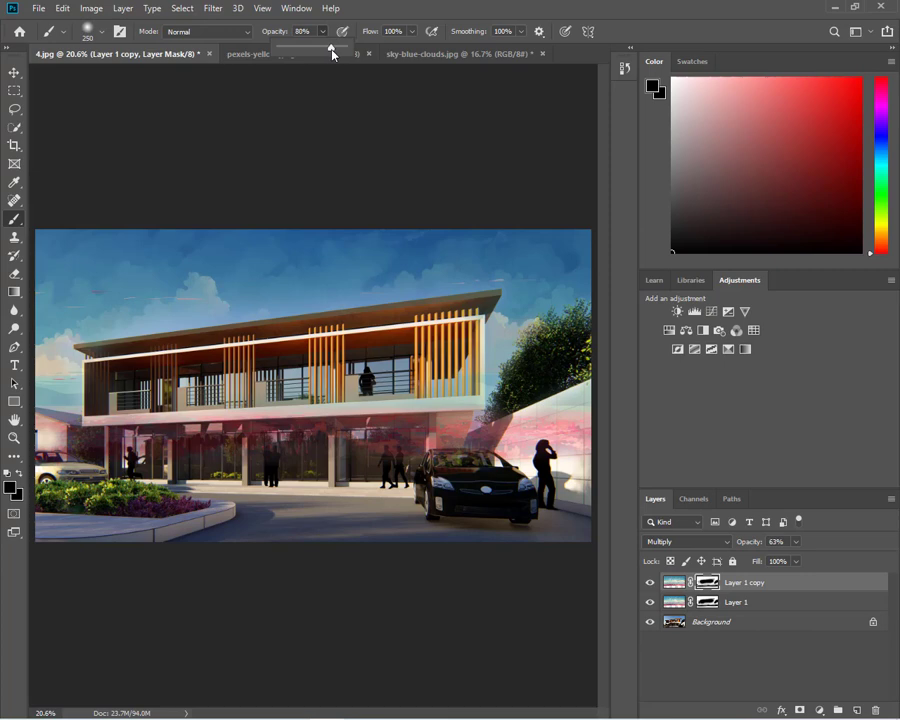
{"action": "left_click_drag", "start_coordinate": [332, 47], "coordinate": [342, 48]}
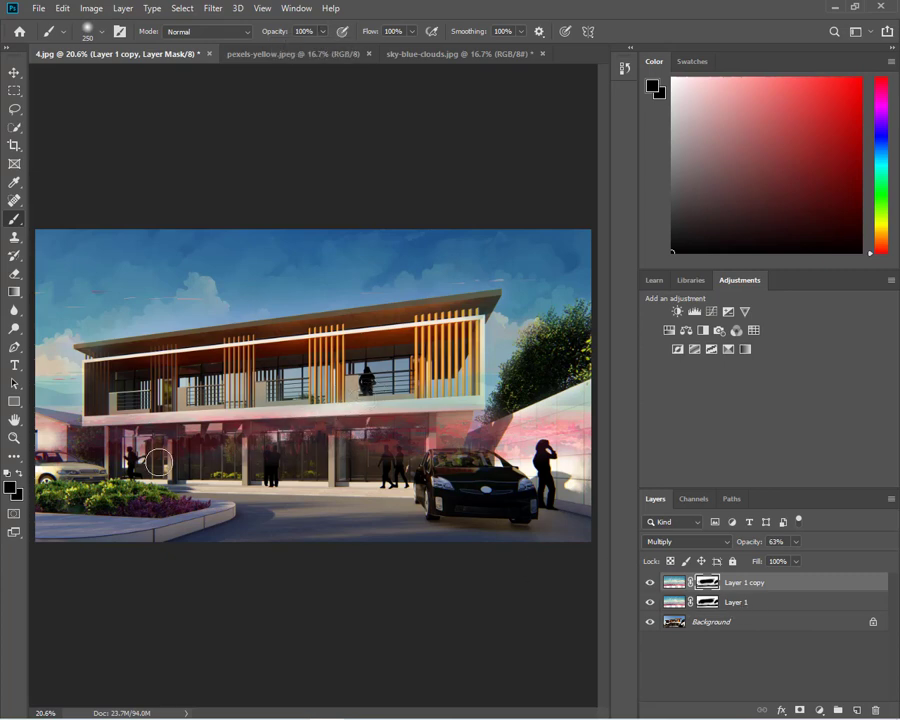
- Paint black over the left ground floor and behind the car, then enlarge the brush to 600
{"action": "left_click_drag", "start_coordinate": [116, 438], "coordinate": [215, 440]}
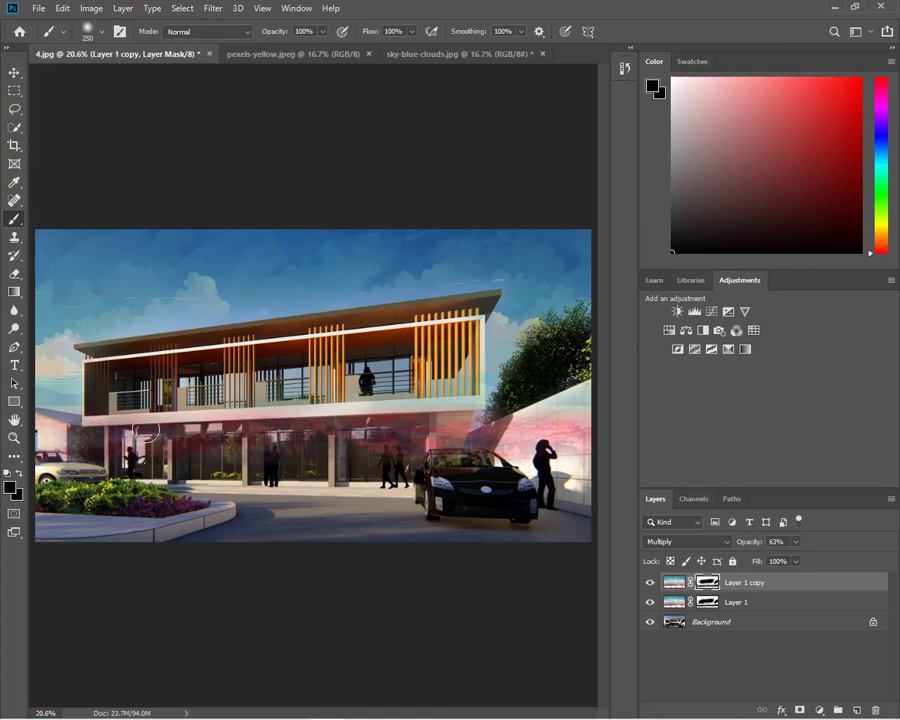
{"action": "mouse_move", "coordinate": [358, 434]}
{"action": "left_mouse_down"}
{"action": "mouse_move", "coordinate": [504, 430]}
{"action": "mouse_move", "coordinate": [603, 396]}
{"action": "left_mouse_up"}
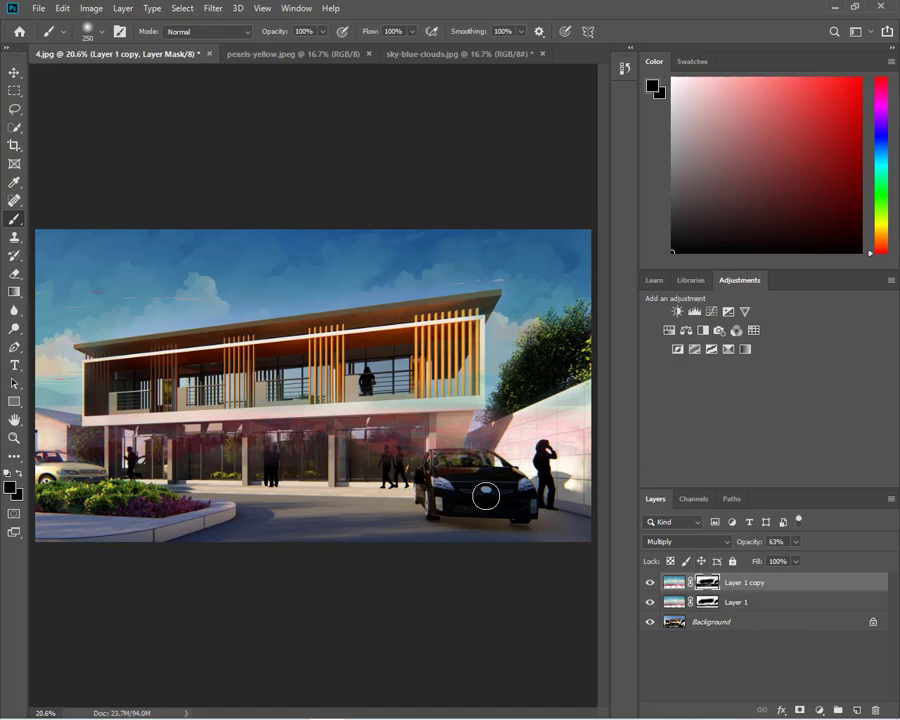
{"action": "key", "text": "bracketright"}
{"action": "key", "text": "bracketright"}
{"action": "key", "text": "bracketright"}
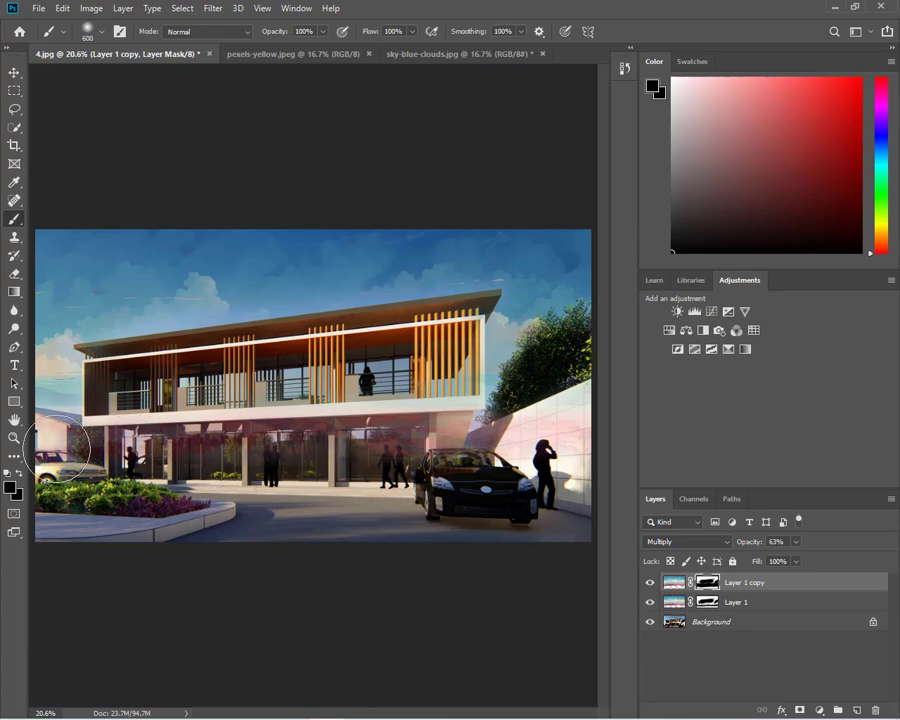
- On Layer 1, paint a 39%-opacity light-blue wash across the storefront, then reselect Layer 1 copy
{"action": "left_click", "coordinate": [673, 604]}
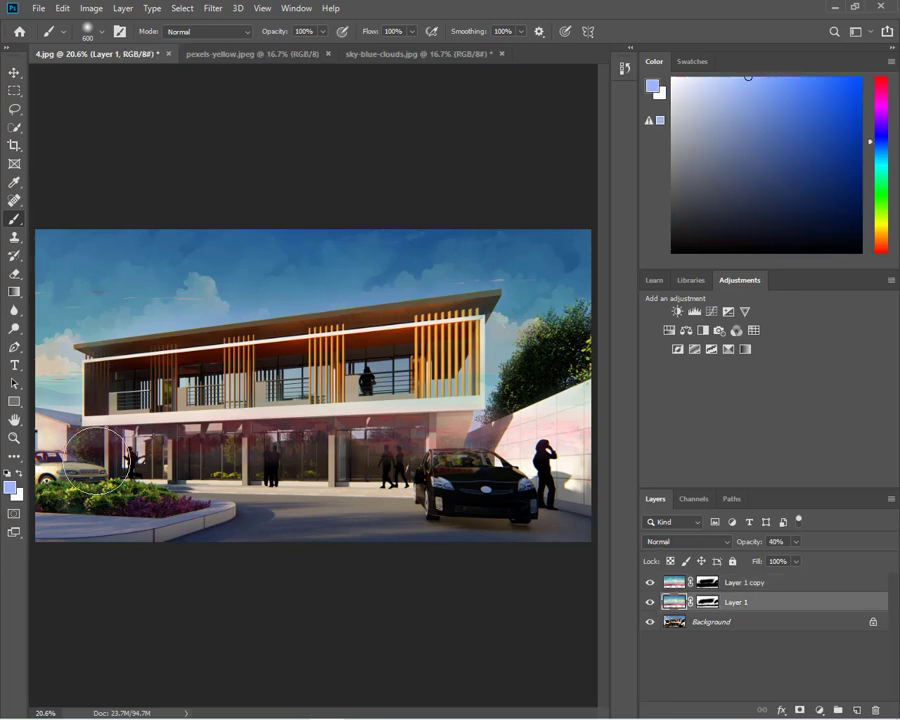
{"action": "left_click", "coordinate": [322, 31]}
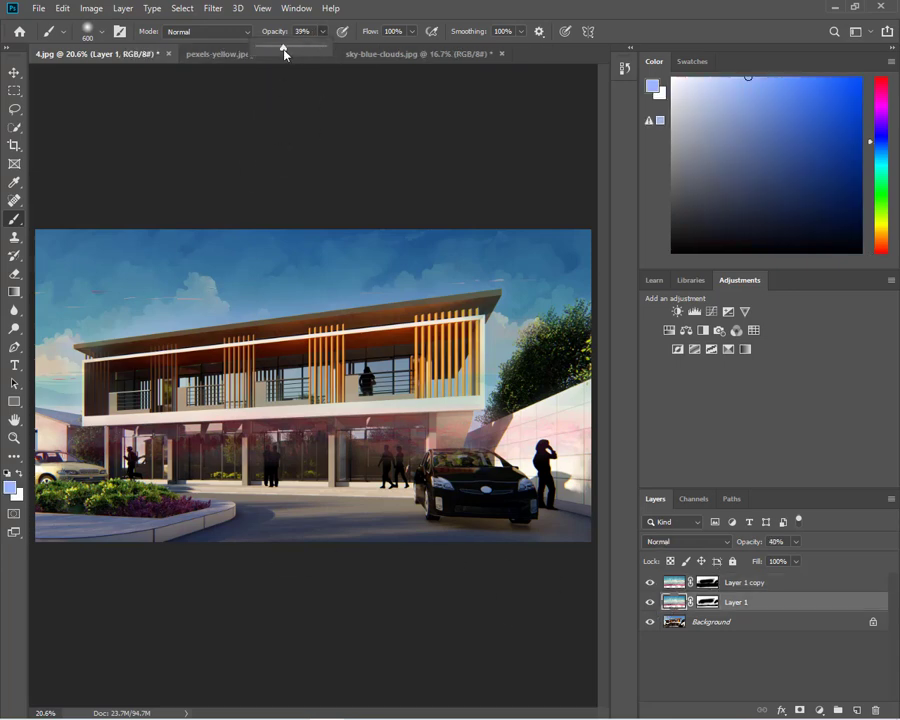
{"action": "left_click_drag", "start_coordinate": [284, 53], "coordinate": [284, 53]}
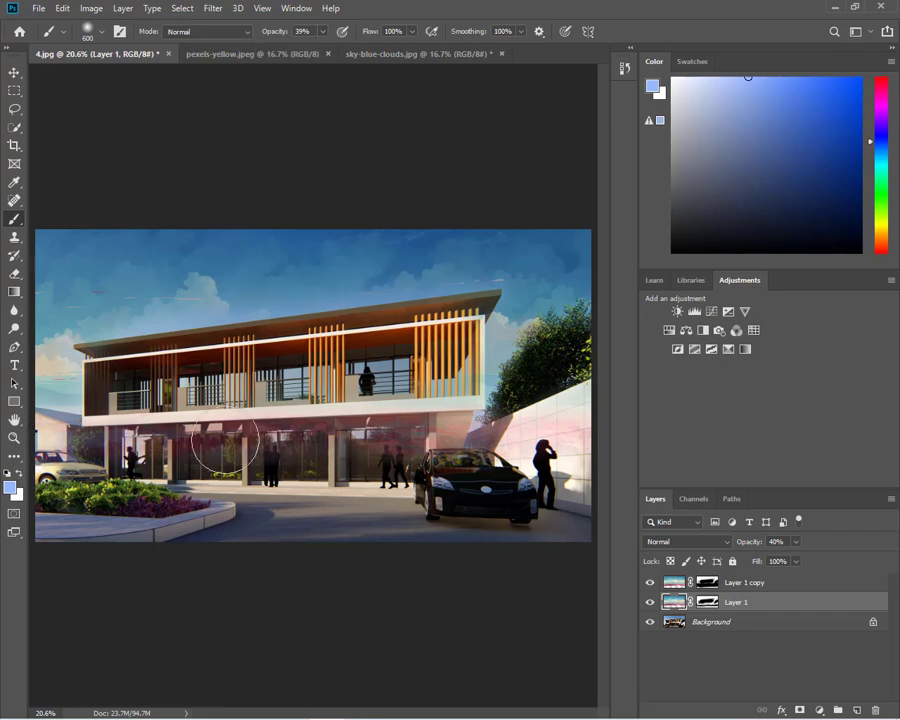
{"action": "left_click_drag", "start_coordinate": [225, 445], "coordinate": [554, 450]}
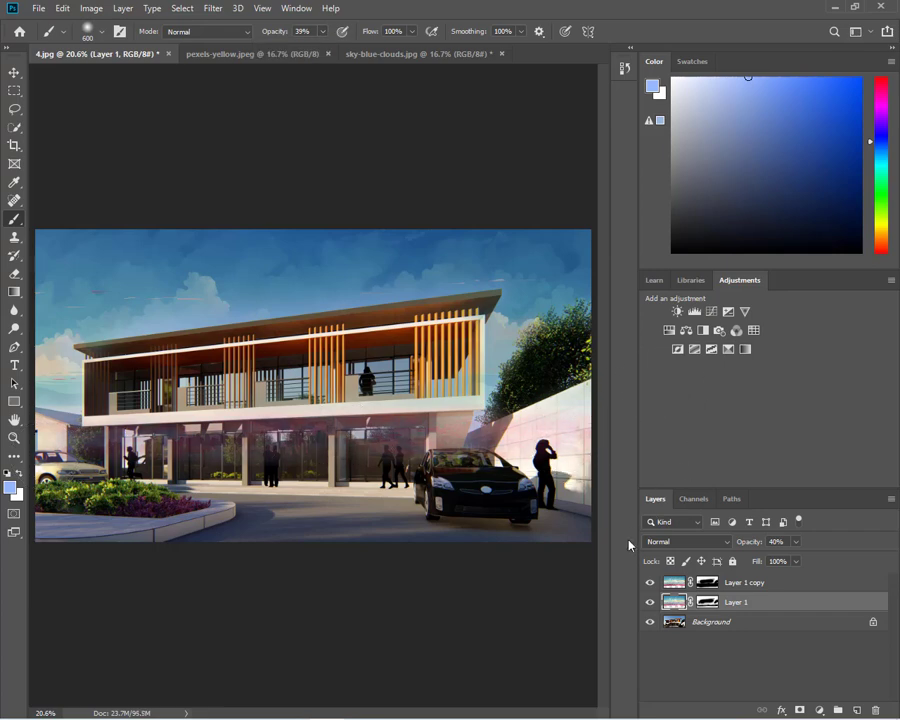
{"action": "left_click", "coordinate": [745, 588]}
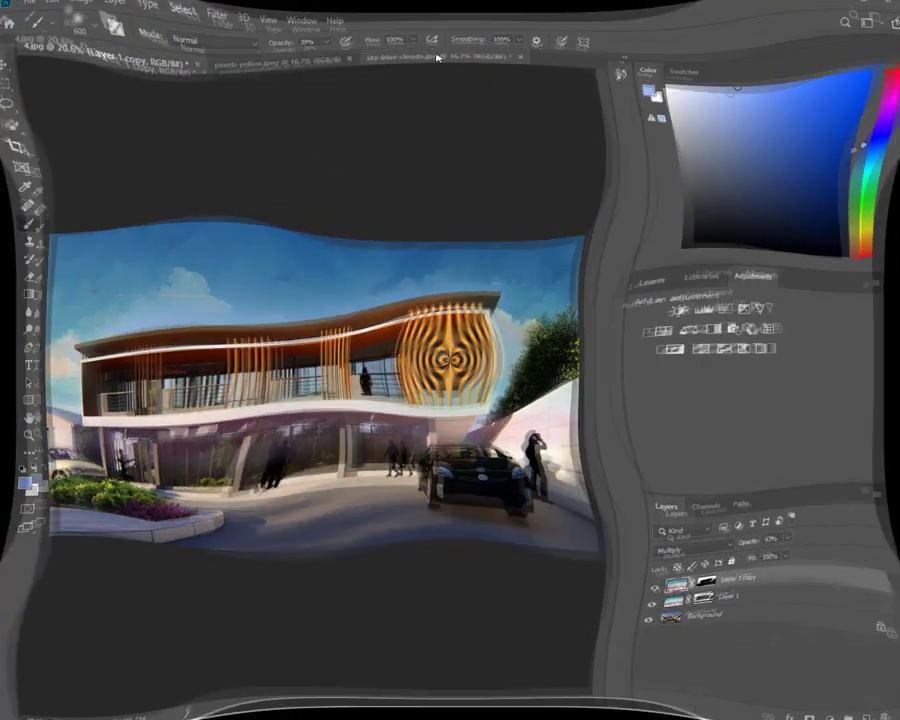
- Move the pexels-yellow.jpeg texture into 4.jpg as Layer 2, then re-dock the texture window
{"action": "left_click", "coordinate": [436, 40]}
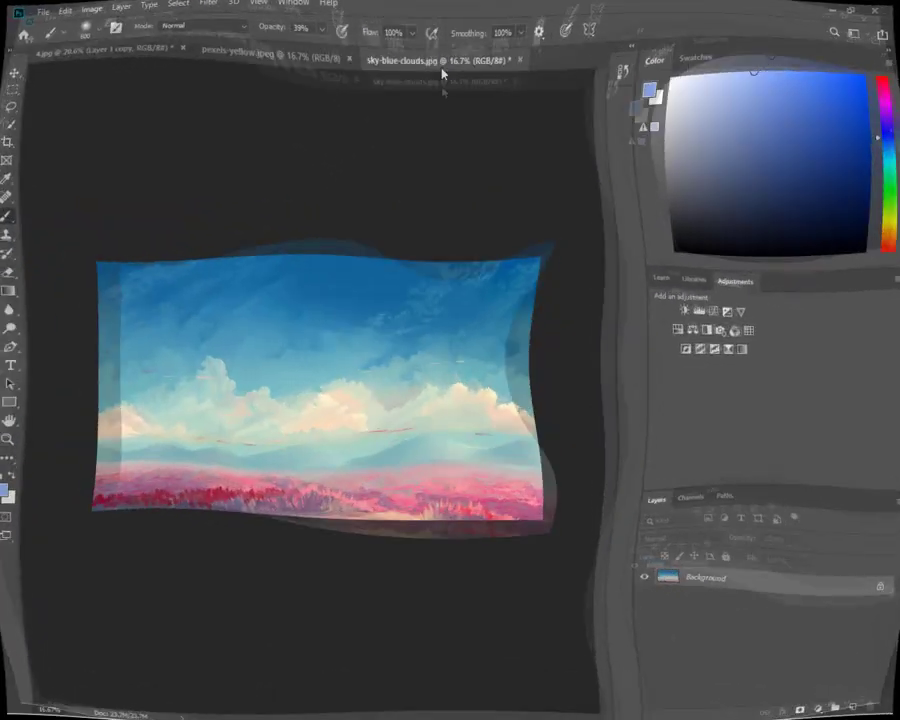
{"action": "left_click", "coordinate": [254, 56]}
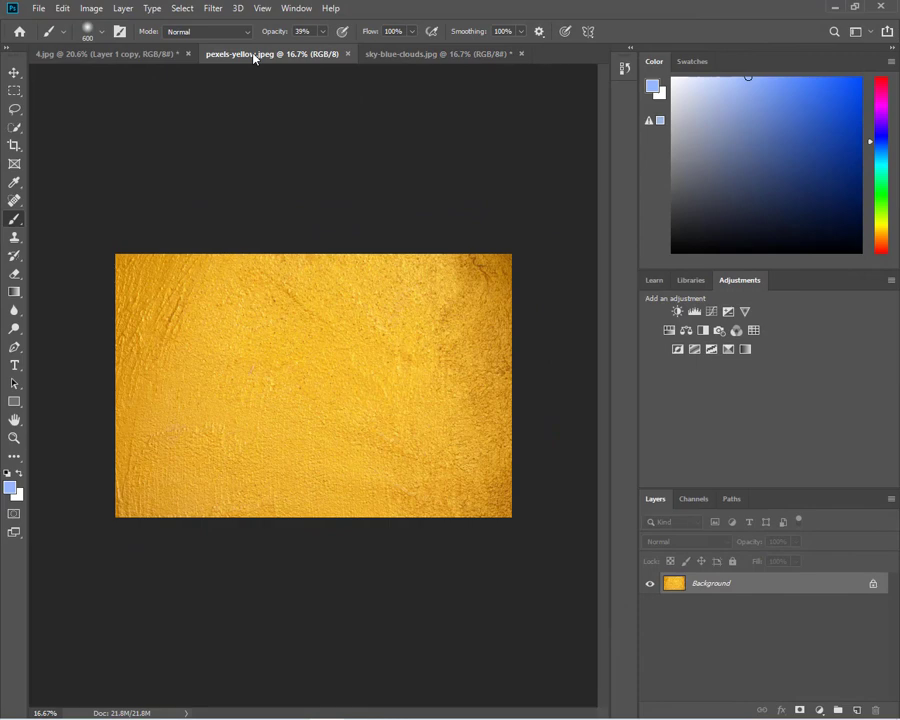
{"action": "left_click_drag", "start_coordinate": [254, 56], "coordinate": [640, 75]}
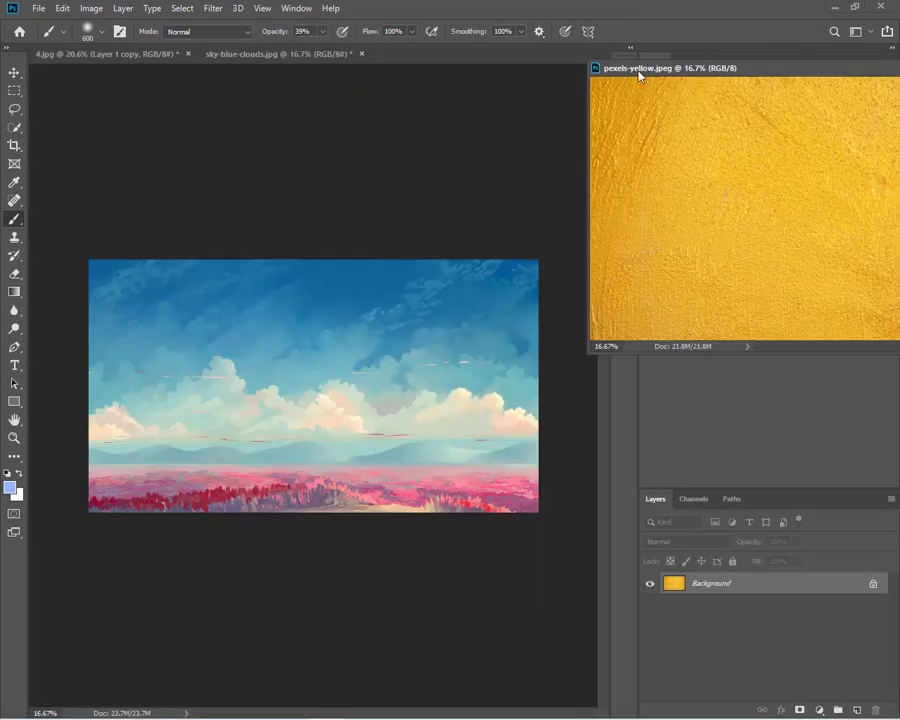
{"action": "left_click", "coordinate": [75, 56]}
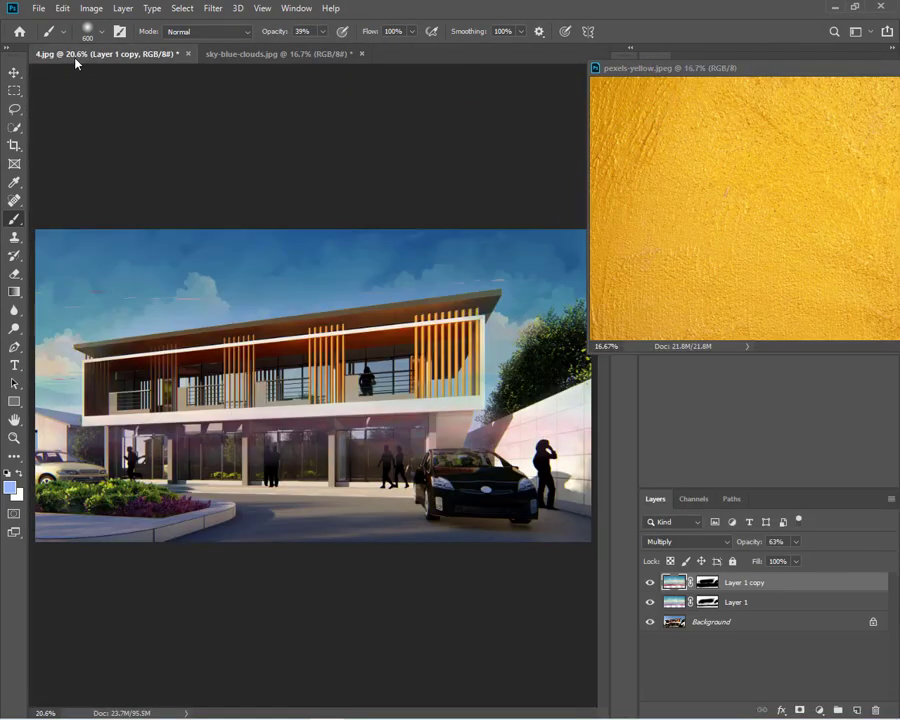
{"action": "left_click", "coordinate": [14, 72]}
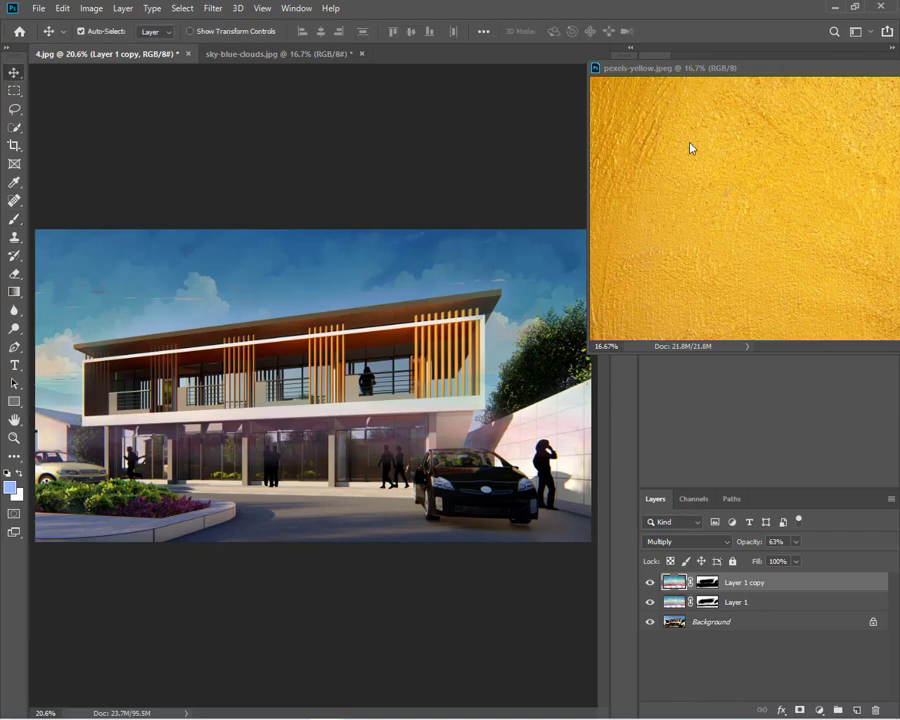
{"action": "mouse_move", "coordinate": [727, 157]}
{"action": "left_mouse_down"}
{"action": "mouse_move", "coordinate": [240, 383]}
{"action": "mouse_move", "coordinate": [226, 376]}
{"action": "left_mouse_up"}
{"action": "mouse_move", "coordinate": [757, 77]}
{"action": "left_mouse_down"}
{"action": "mouse_move", "coordinate": [622, 64]}
{"action": "mouse_move", "coordinate": [612, 52]}
{"action": "mouse_move", "coordinate": [566, 62]}
{"action": "mouse_move", "coordinate": [583, 50]}
{"action": "left_mouse_up"}
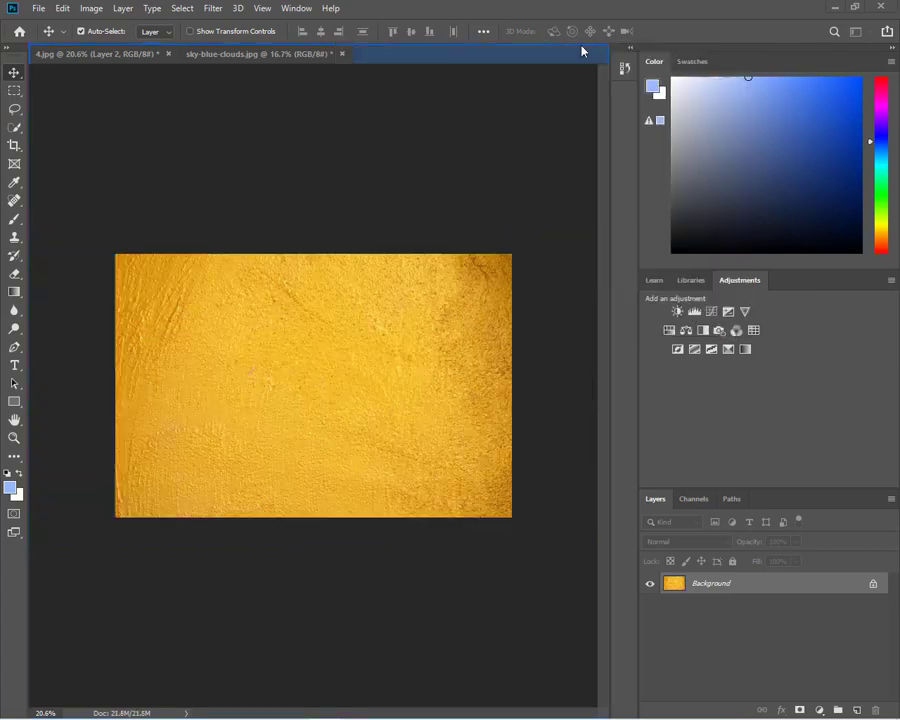
{"action": "left_click", "coordinate": [67, 54]}
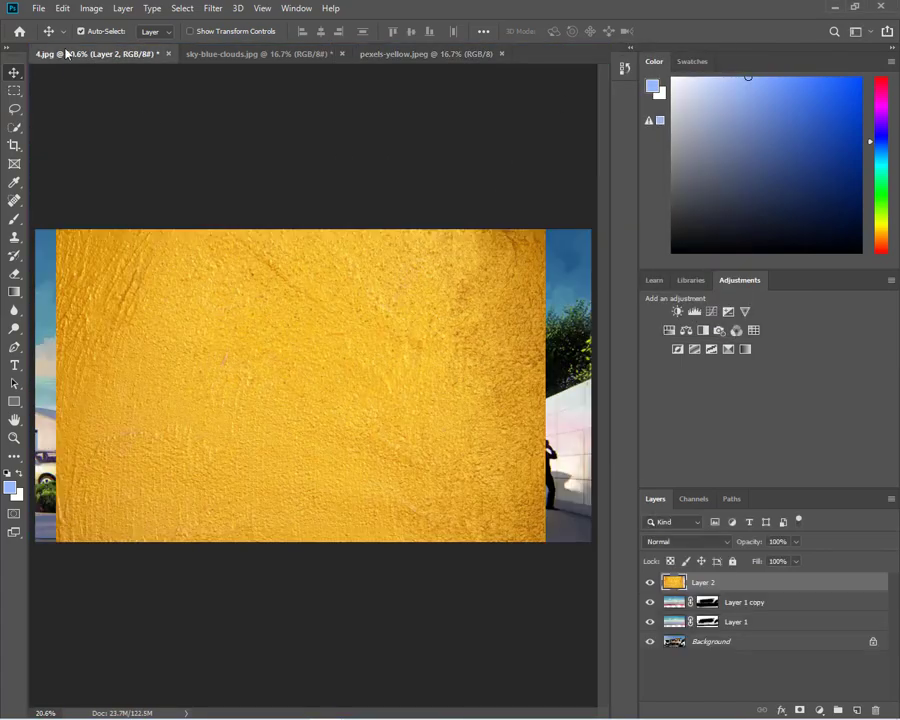
- Free Transform Layer 2 to about 115% so it covers the whole render
{"action": "left_click", "coordinate": [64, 9]}
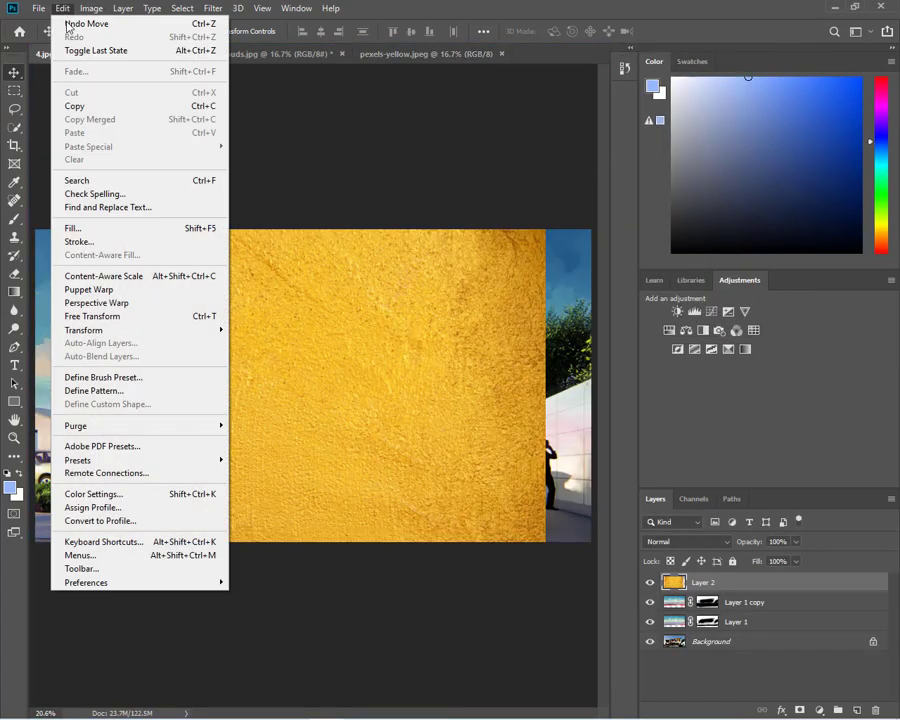
{"action": "left_click", "coordinate": [73, 318]}
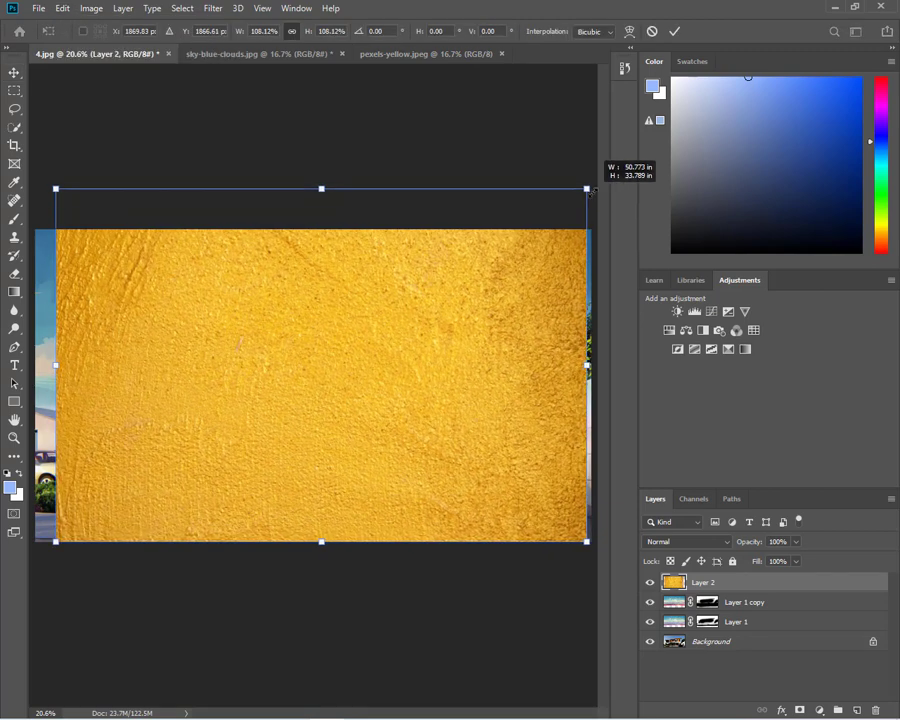
{"action": "left_click_drag", "start_coordinate": [545, 214], "coordinate": [595, 183]}
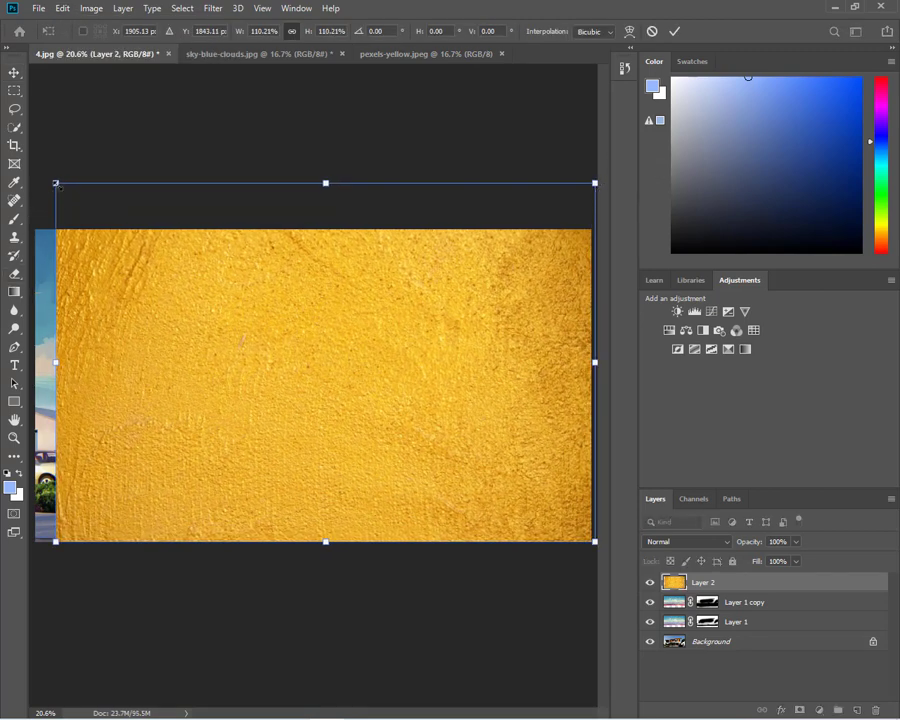
{"action": "left_click_drag", "start_coordinate": [55, 183], "coordinate": [32, 167]}
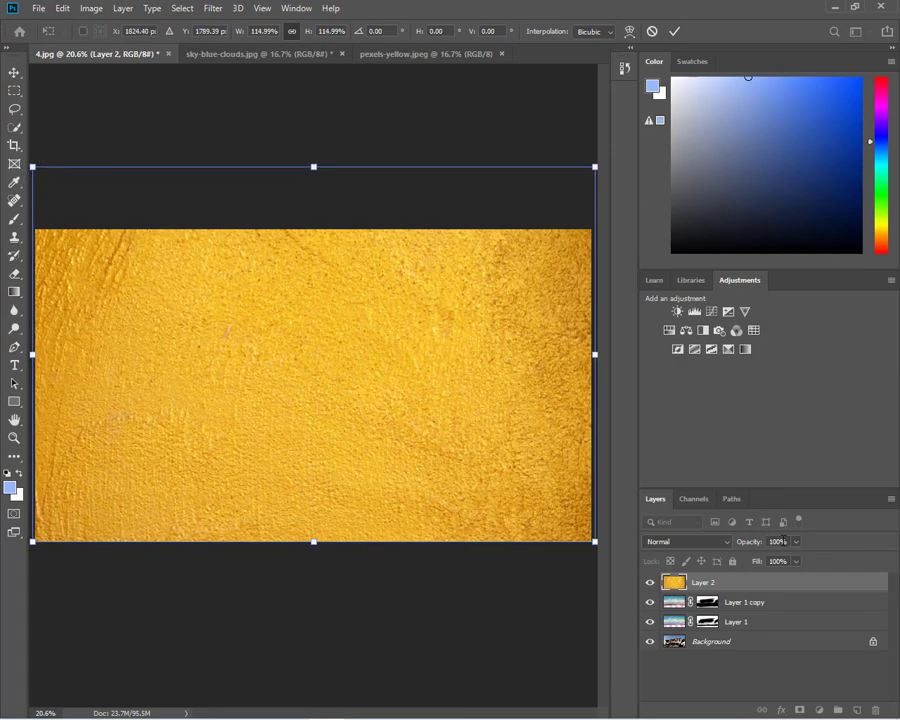
- Lower the yellow texture layer's opacity to 25%
{"action": "left_click", "coordinate": [757, 559]}
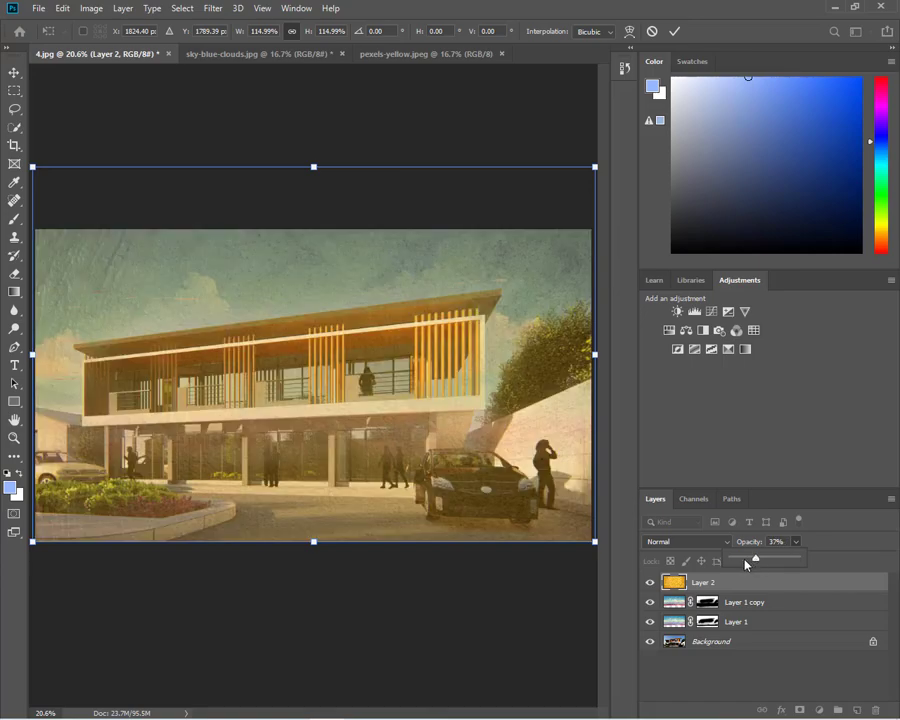
{"action": "left_click_drag", "start_coordinate": [746, 565], "coordinate": [749, 569]}
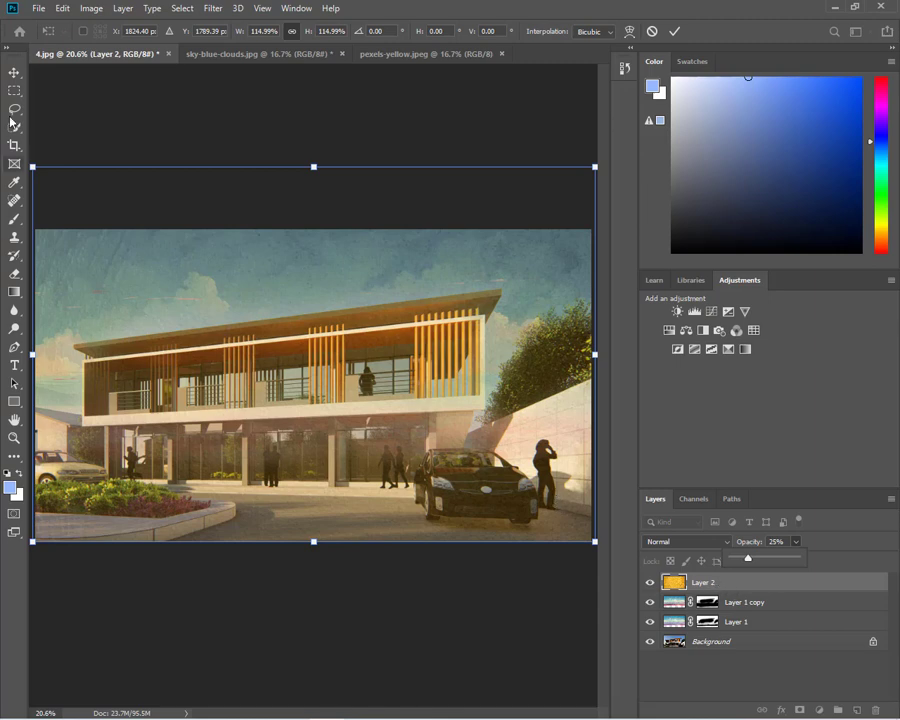
{"action": "left_click", "coordinate": [121, 10]}
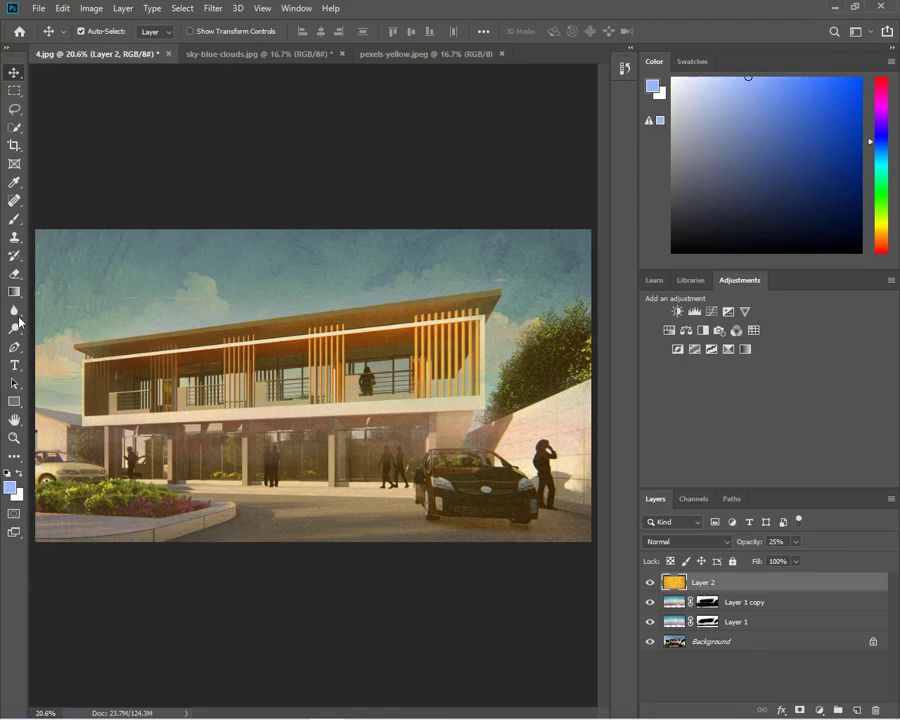
- Add a white reveal-all mask to Layer 2 and set the Brush to 100% opacity
{"action": "left_click", "coordinate": [123, 10]}
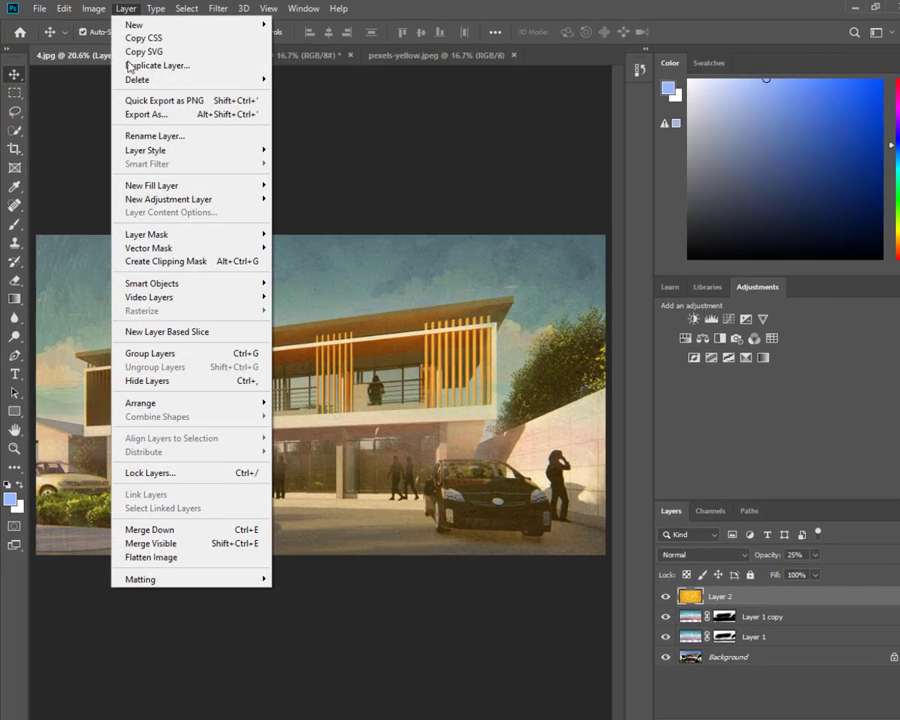
{"action": "mouse_move", "coordinate": [316, 505]}
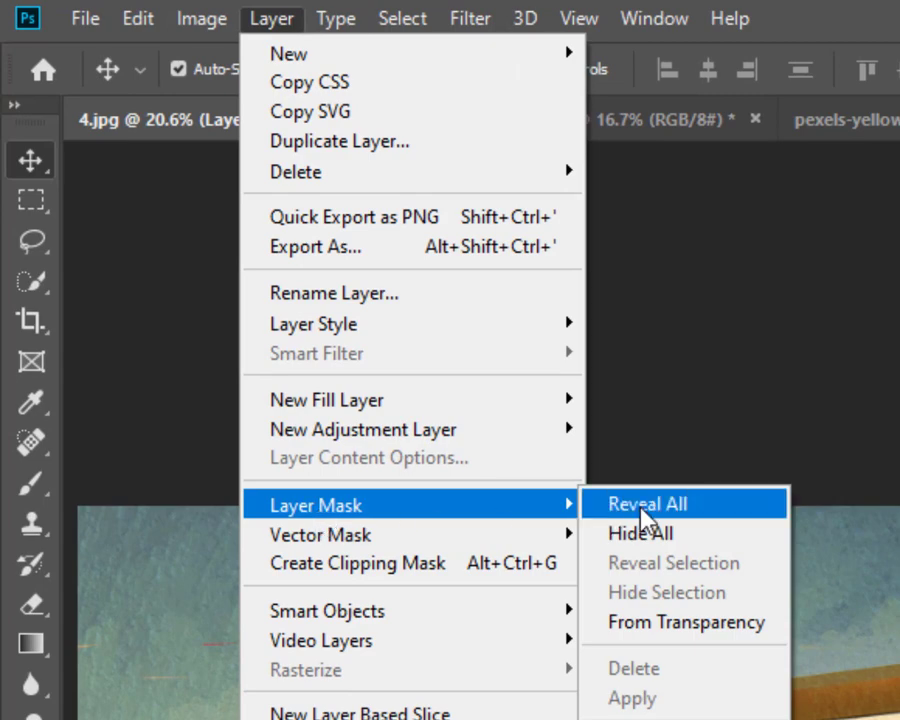
{"action": "left_click", "coordinate": [640, 508]}
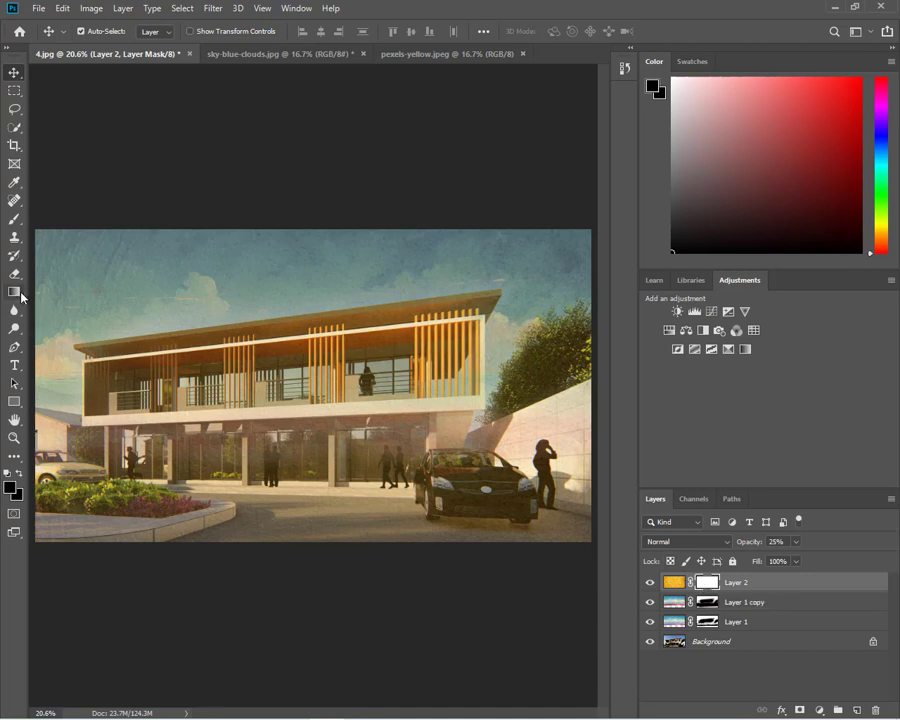
{"action": "left_click", "coordinate": [15, 220]}
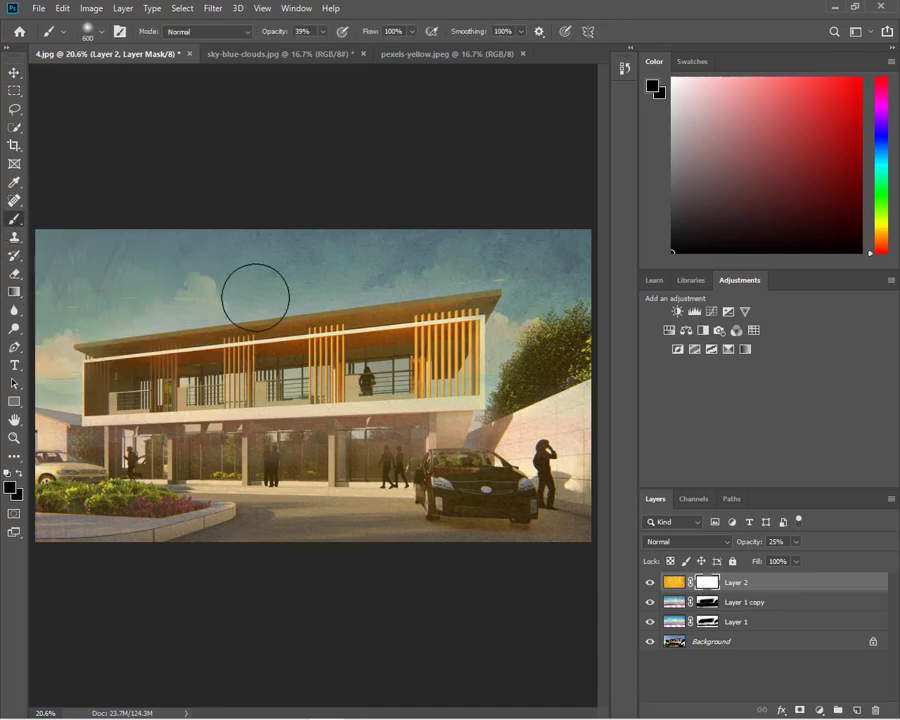
{"action": "left_click", "coordinate": [322, 31]}
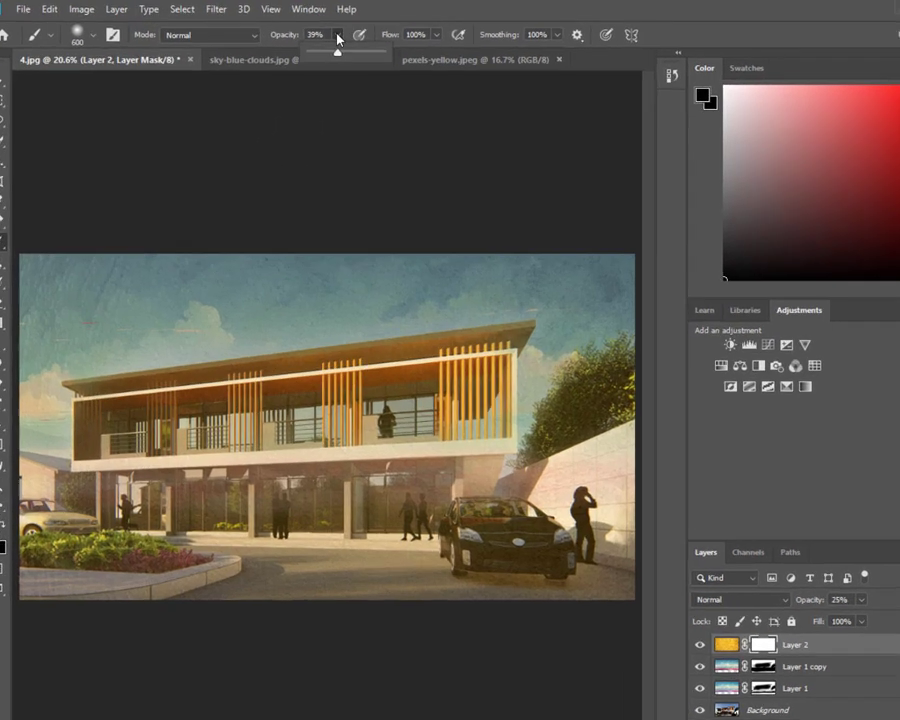
{"action": "left_click_drag", "start_coordinate": [320, 46], "coordinate": [378, 75]}
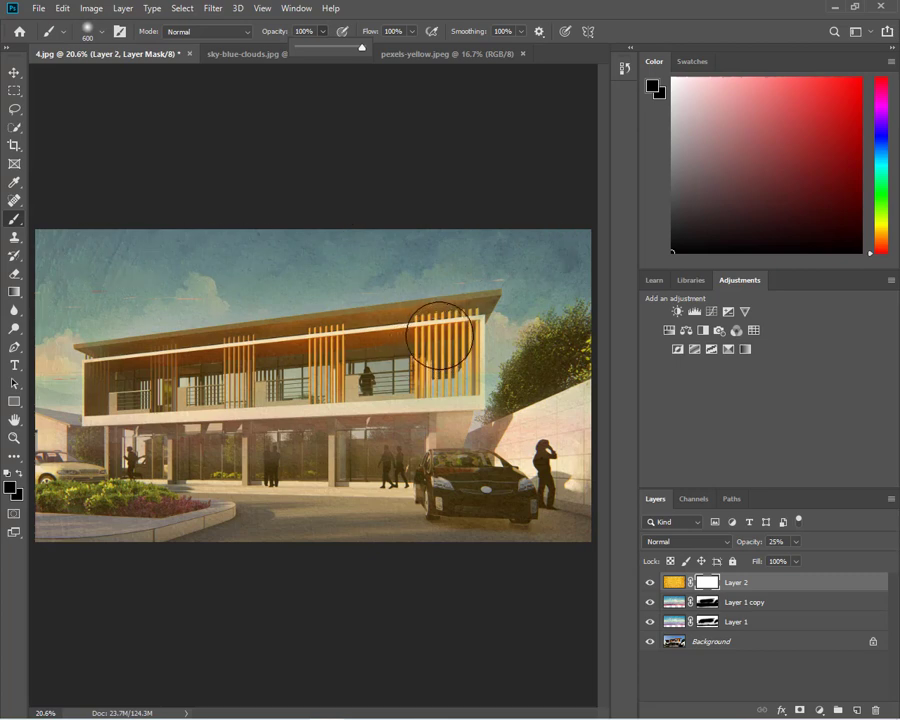
- Mask the yellow off the building and car at size 250, then lightly paint the car's edge at 8%
{"action": "mouse_move", "coordinate": [214, 375]}
{"action": "left_mouse_down"}
{"action": "mouse_move", "coordinate": [365, 360]}
{"action": "mouse_move", "coordinate": [436, 320]}
{"action": "mouse_move", "coordinate": [234, 360]}
{"action": "mouse_move", "coordinate": [118, 395]}
{"action": "mouse_move", "coordinate": [296, 460]}
{"action": "mouse_move", "coordinate": [424, 432]}
{"action": "mouse_move", "coordinate": [430, 355]}
{"action": "left_mouse_up"}
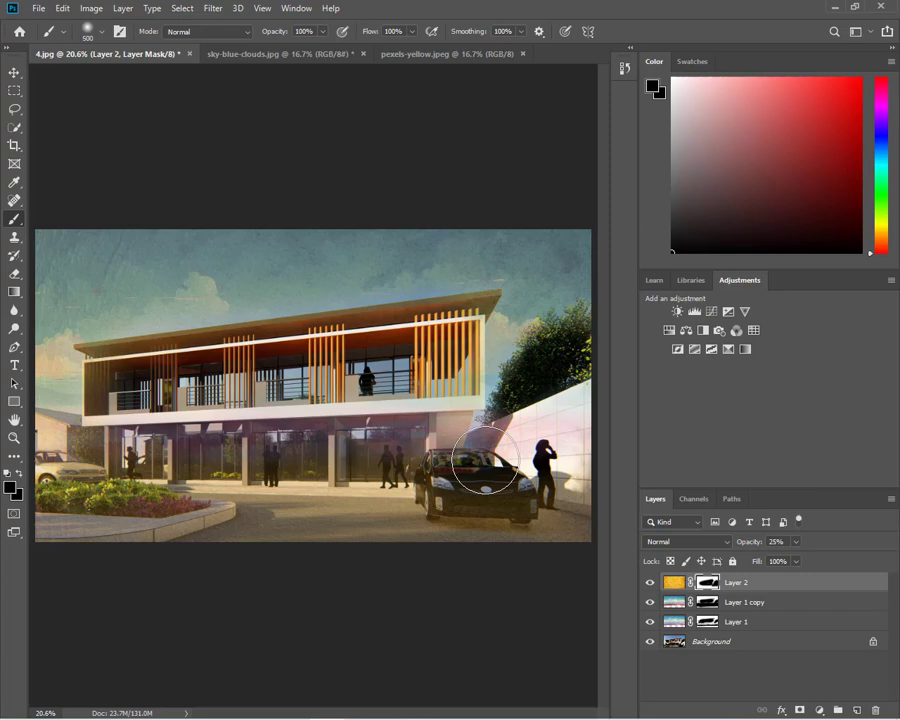
{"action": "key", "text": "bracketleft"}
{"action": "key", "text": "bracketleft"}
{"action": "key", "text": "bracketleft"}
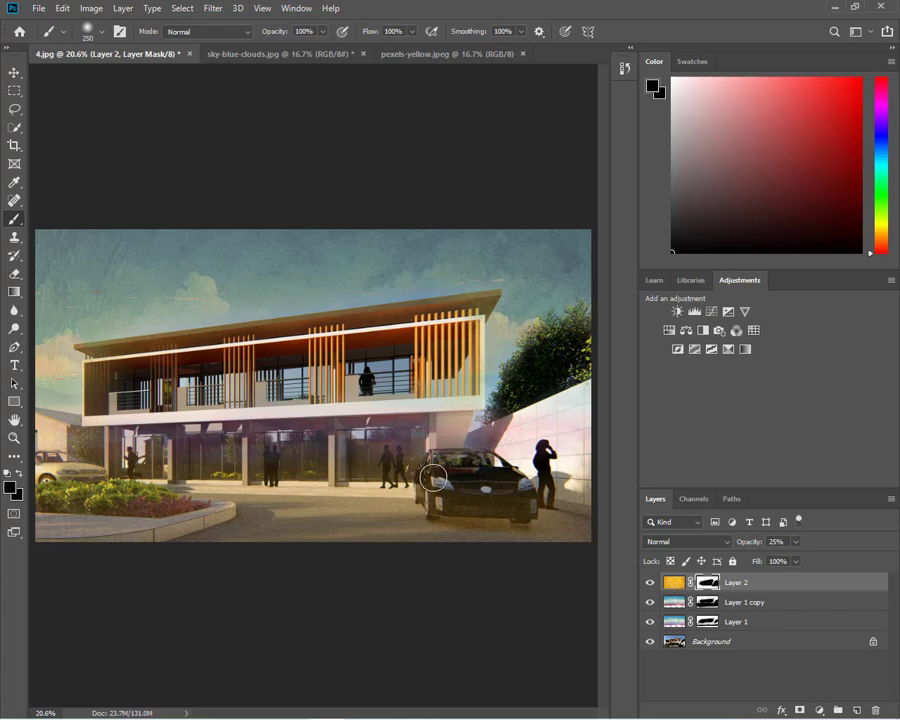
{"action": "mouse_move", "coordinate": [433, 478]}
{"action": "left_mouse_down"}
{"action": "mouse_move", "coordinate": [427, 492]}
{"action": "mouse_move", "coordinate": [518, 498]}
{"action": "mouse_move", "coordinate": [438, 505]}
{"action": "mouse_move", "coordinate": [512, 482]}
{"action": "mouse_move", "coordinate": [520, 496]}
{"action": "mouse_move", "coordinate": [494, 478]}
{"action": "mouse_move", "coordinate": [455, 471]}
{"action": "left_mouse_up"}
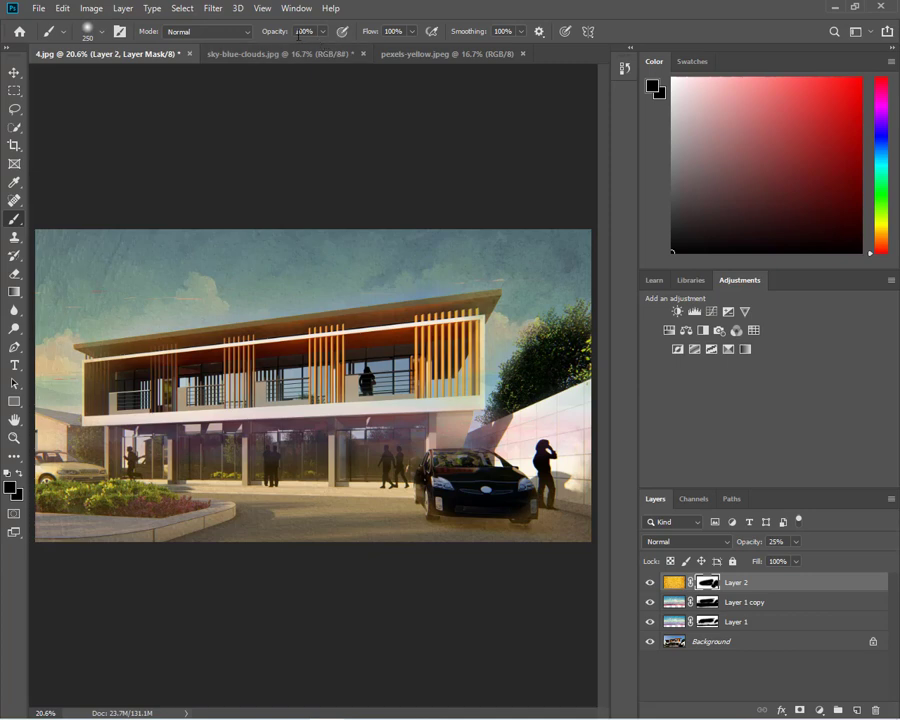
{"action": "left_click_drag", "start_coordinate": [322, 31], "coordinate": [263, 47]}
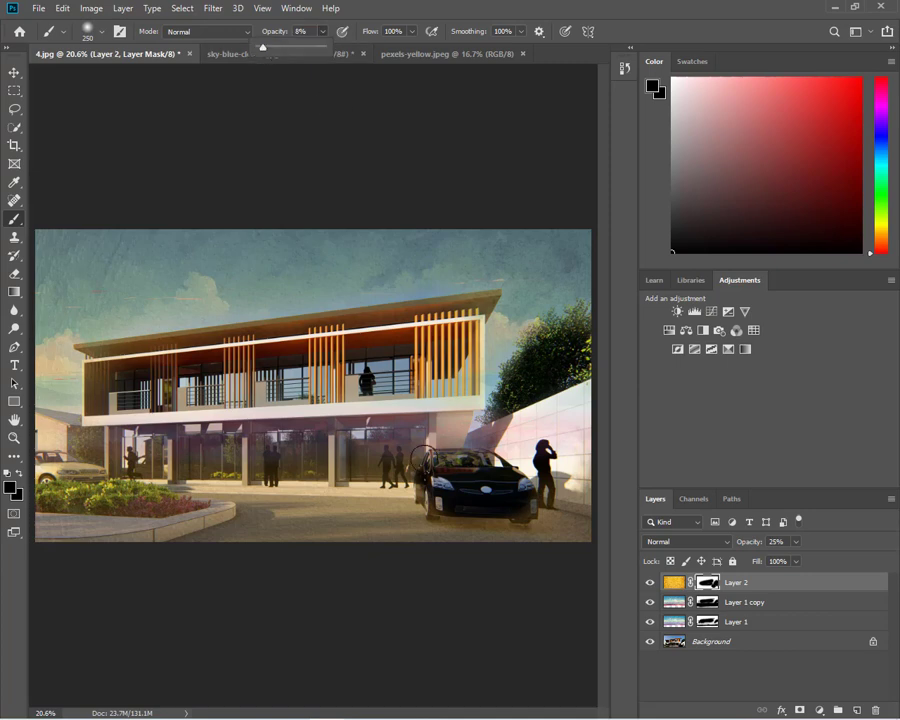
{"action": "left_click", "coordinate": [428, 457]}
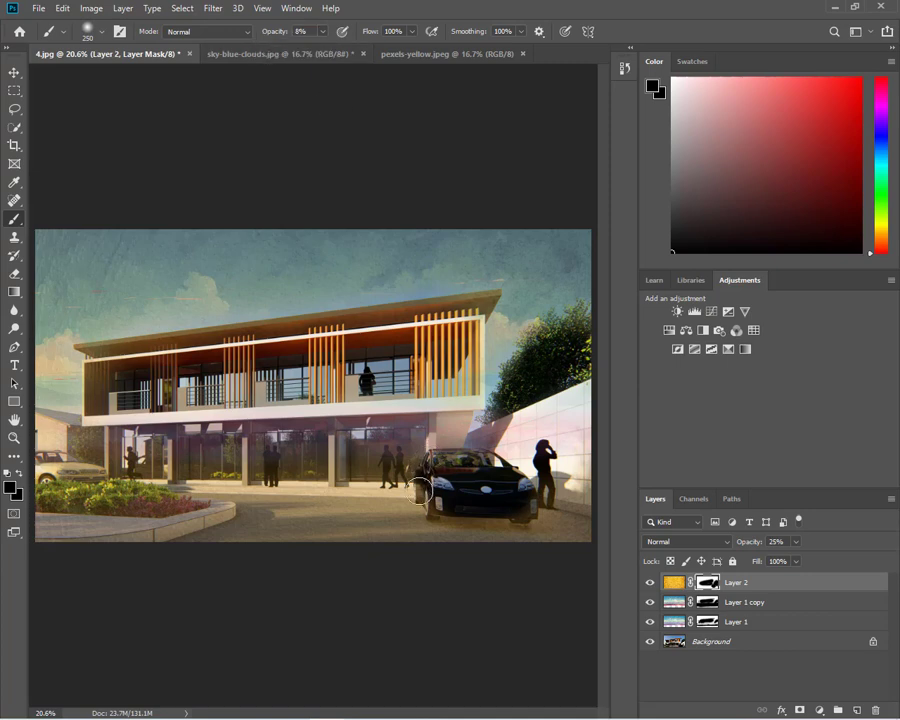
{"action": "left_click_drag", "start_coordinate": [483, 516], "coordinate": [524, 516]}
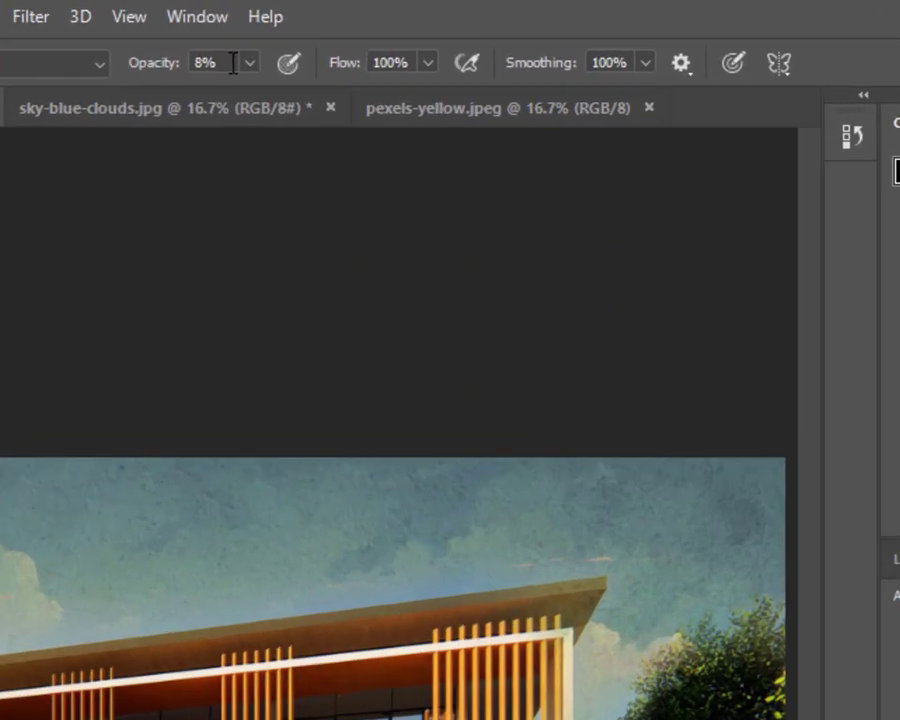
- At 100% brush opacity, mask the yellow off the shrubs, car, wall and sky, enlarging the brush to 600
{"action": "left_click", "coordinate": [322, 32]}
{"action": "left_click_drag", "start_coordinate": [223, 120], "coordinate": [362, 122]}
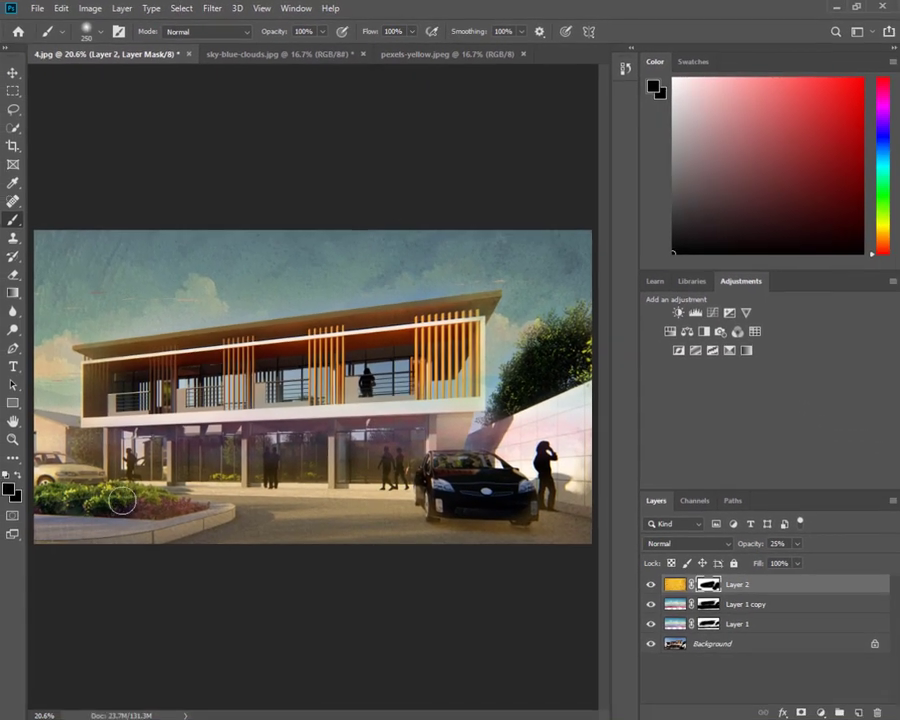
{"action": "left_click_drag", "start_coordinate": [183, 504], "coordinate": [137, 457]}
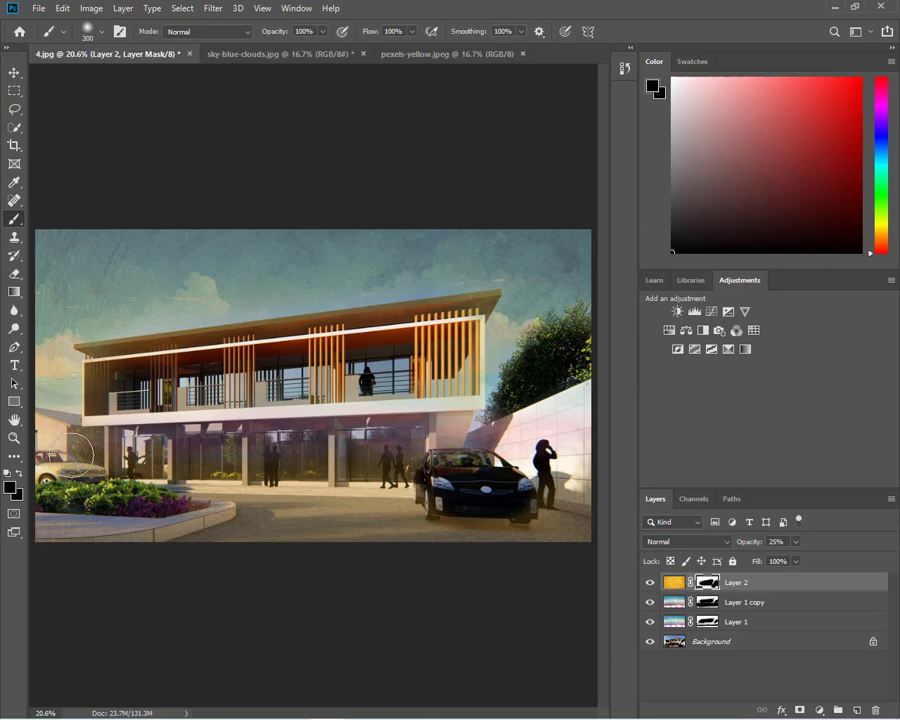
{"action": "key", "text": "bracketright"}
{"action": "key", "text": "bracketright"}
{"action": "key", "text": "bracketright"}
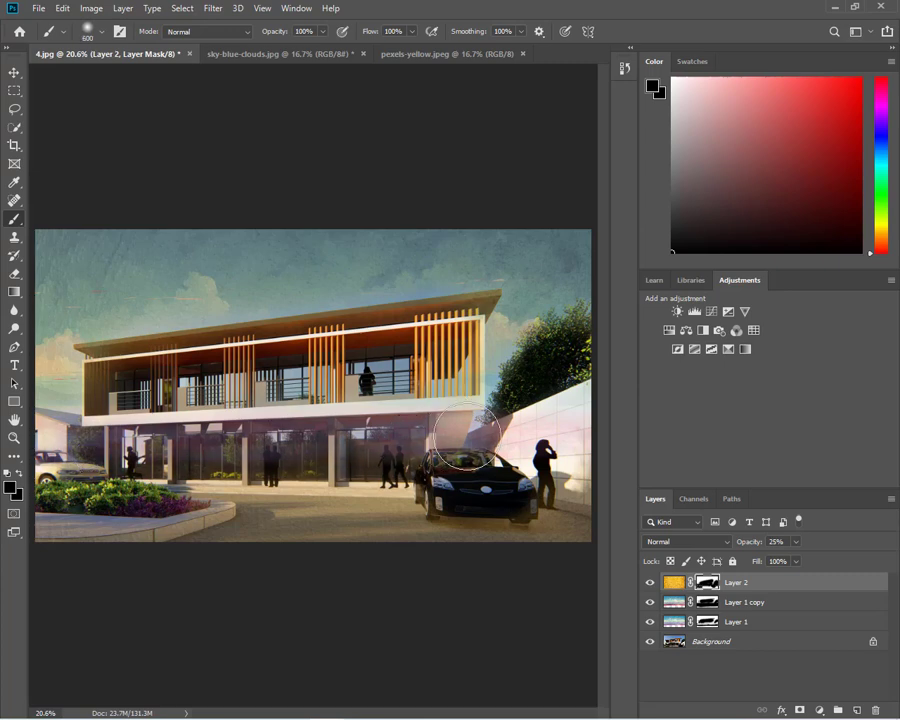
{"action": "left_click_drag", "start_coordinate": [467, 433], "coordinate": [520, 430]}
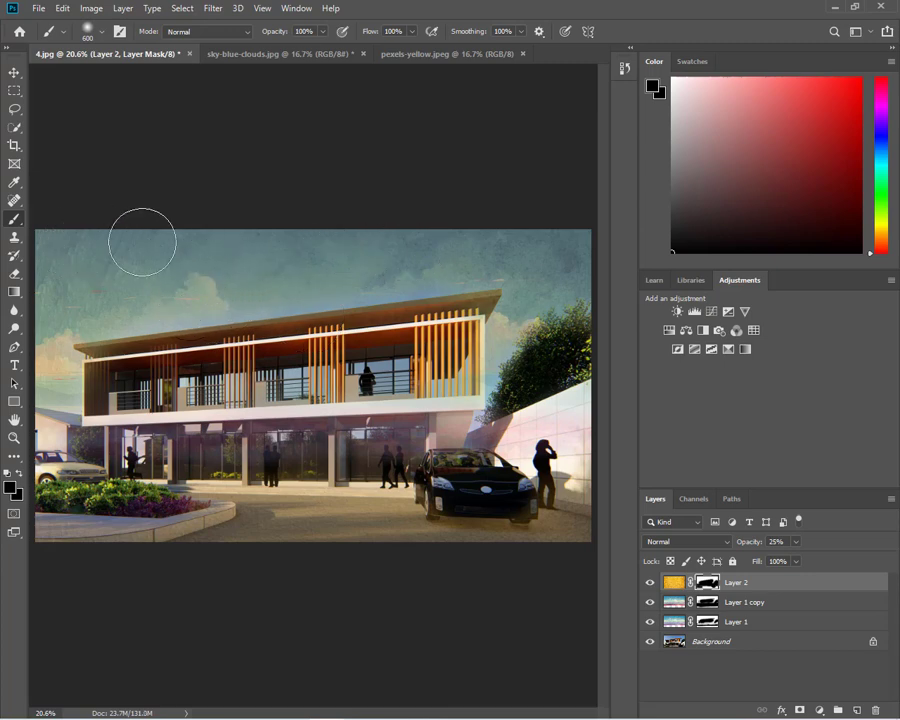
{"action": "left_click_drag", "start_coordinate": [310, 268], "coordinate": [230, 297]}
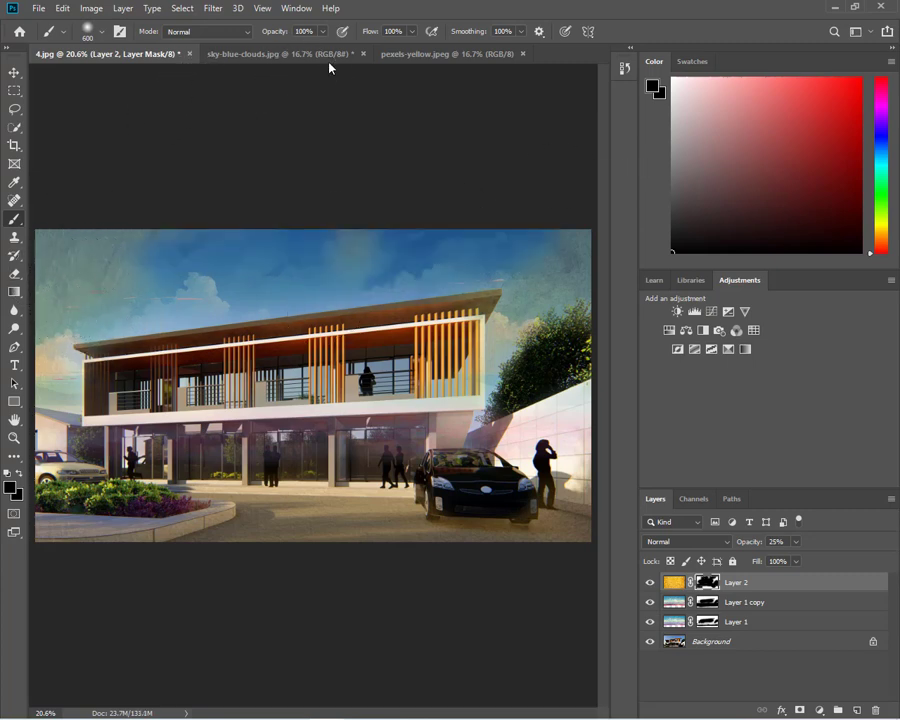
- Try 19% brush opacity, return to 100%, and paint out the overlay on the wall by the figure
{"action": "left_click", "coordinate": [323, 31]}
{"action": "left_click_drag", "start_coordinate": [288, 52], "coordinate": [270, 49]}
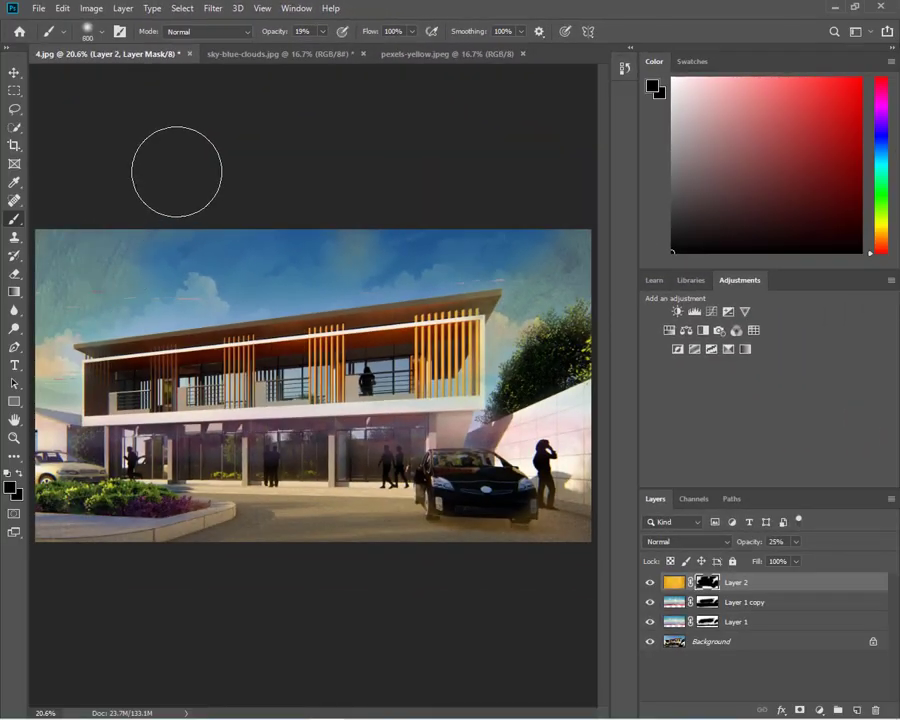
{"action": "left_click", "coordinate": [322, 31]}
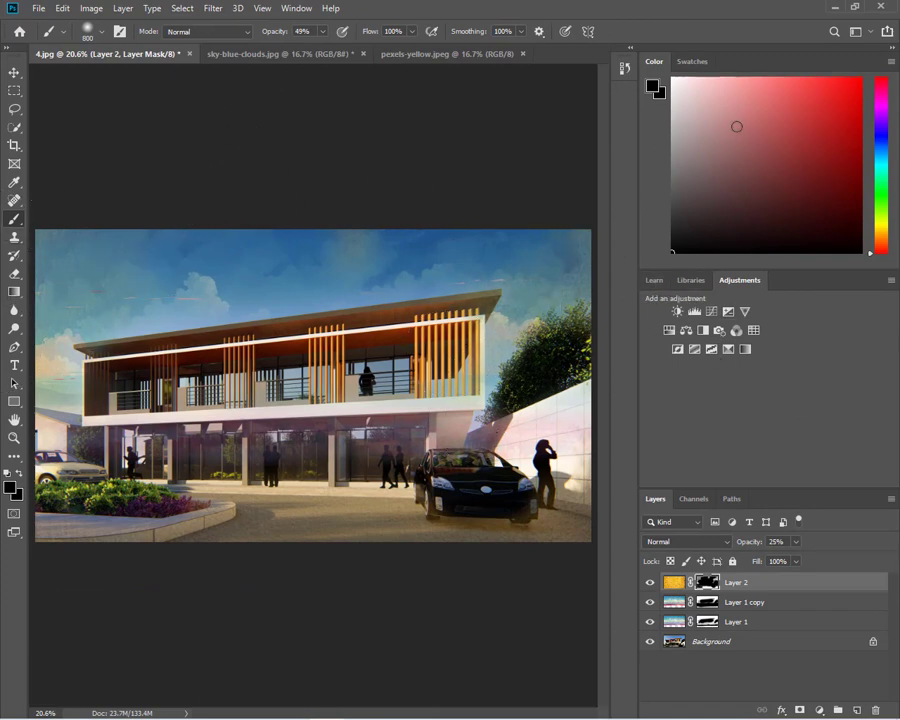
{"action": "key", "text": "0"}
{"action": "left_click_drag", "start_coordinate": [482, 440], "coordinate": [590, 460]}
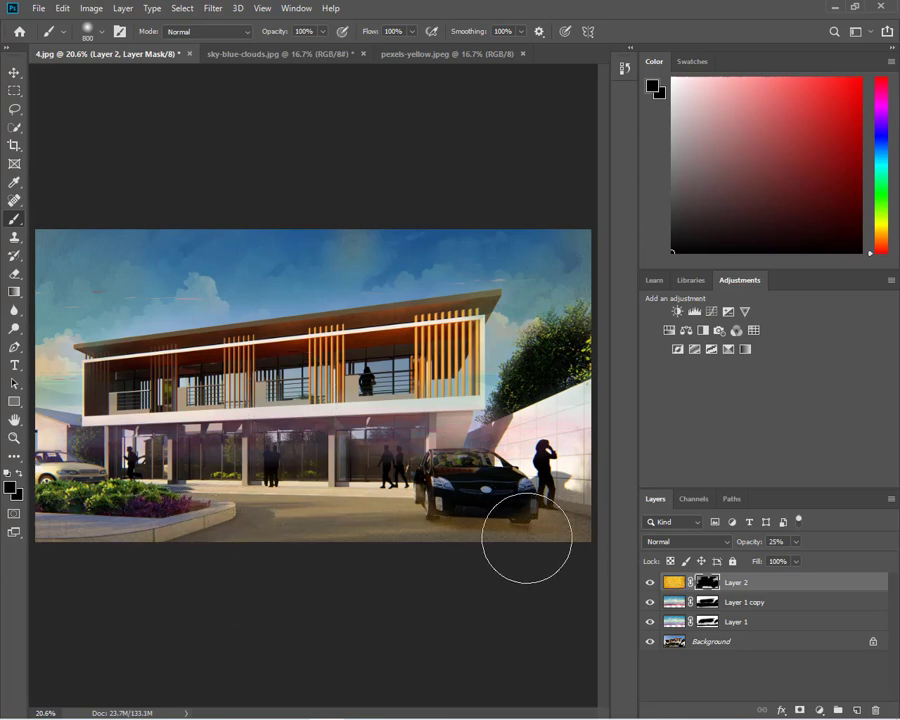
{"action": "left_click", "coordinate": [752, 586]}
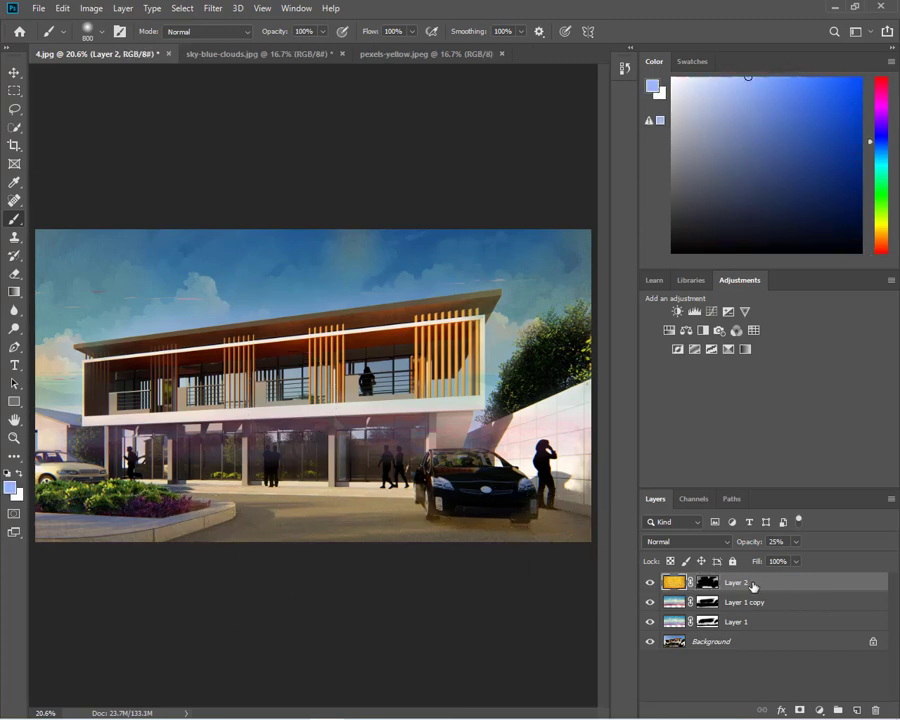
{"action": "right_click", "coordinate": [752, 586]}
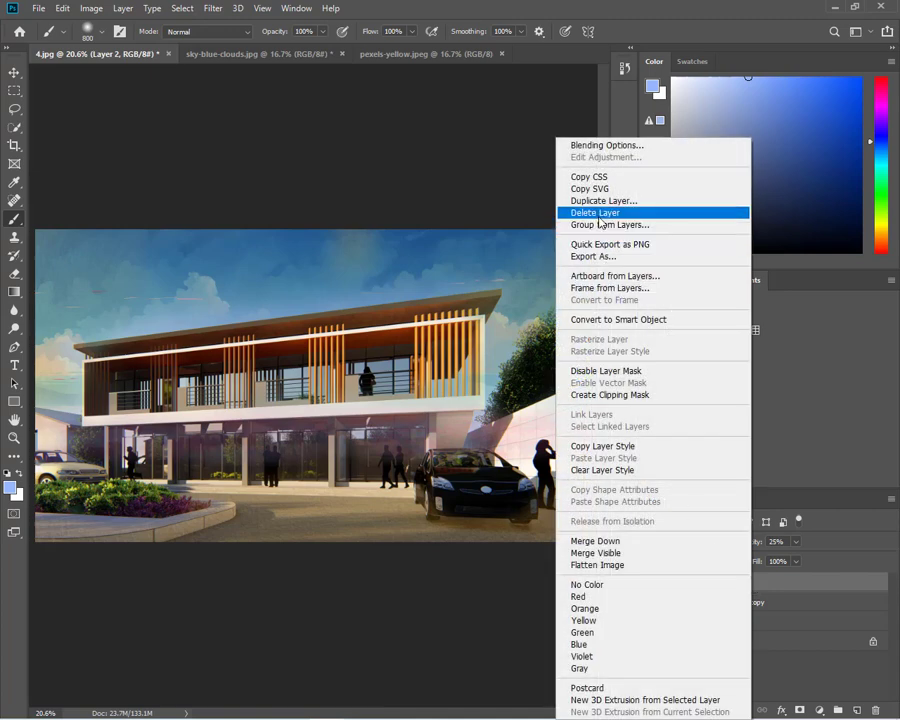
- Duplicate Layer 2 as a hidden Layer 2 copy, then target Layer 2's mask
{"action": "left_click", "coordinate": [600, 201]}
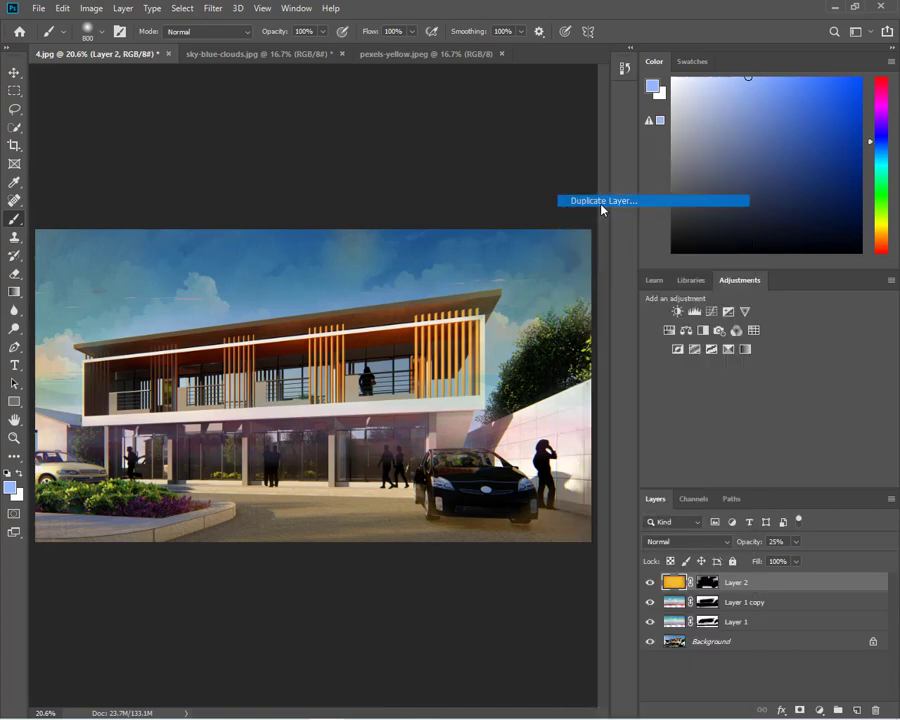
{"action": "left_click", "coordinate": [749, 159]}
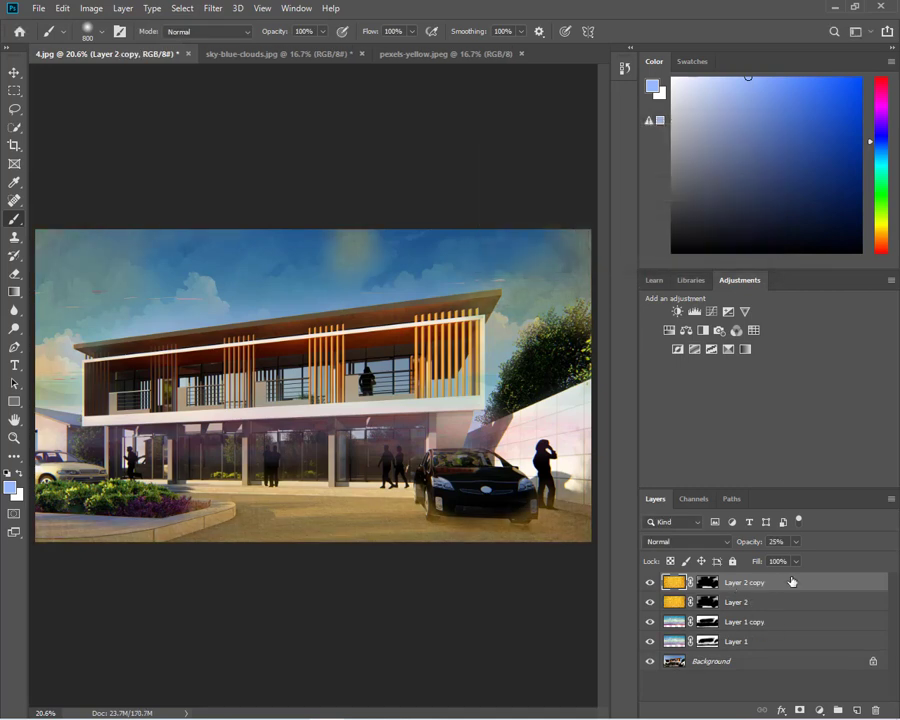
{"action": "left_click", "coordinate": [650, 583]}
{"action": "left_click", "coordinate": [650, 583]}
{"action": "left_click", "coordinate": [650, 583]}
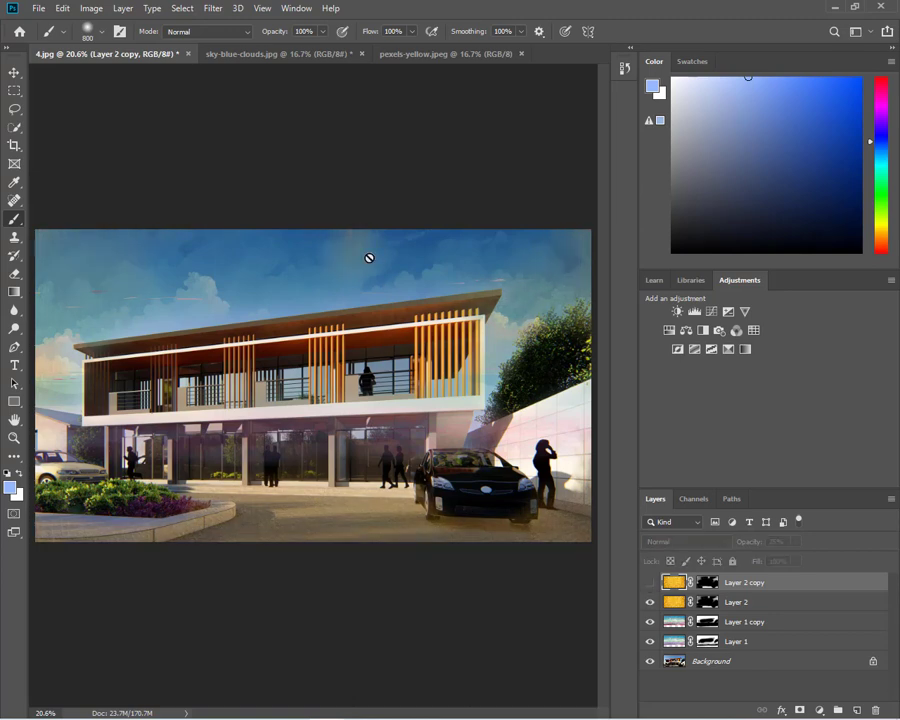
{"action": "left_click", "coordinate": [731, 604]}
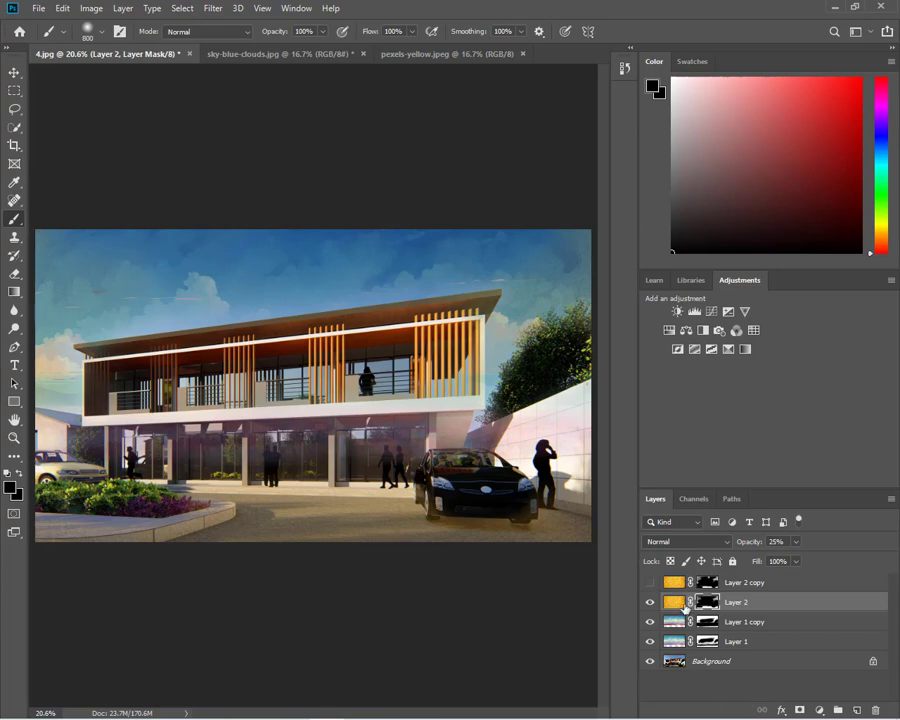
- Show Layer 2 copy again and set the brush opacity to 28%
{"action": "left_click", "coordinate": [649, 582]}
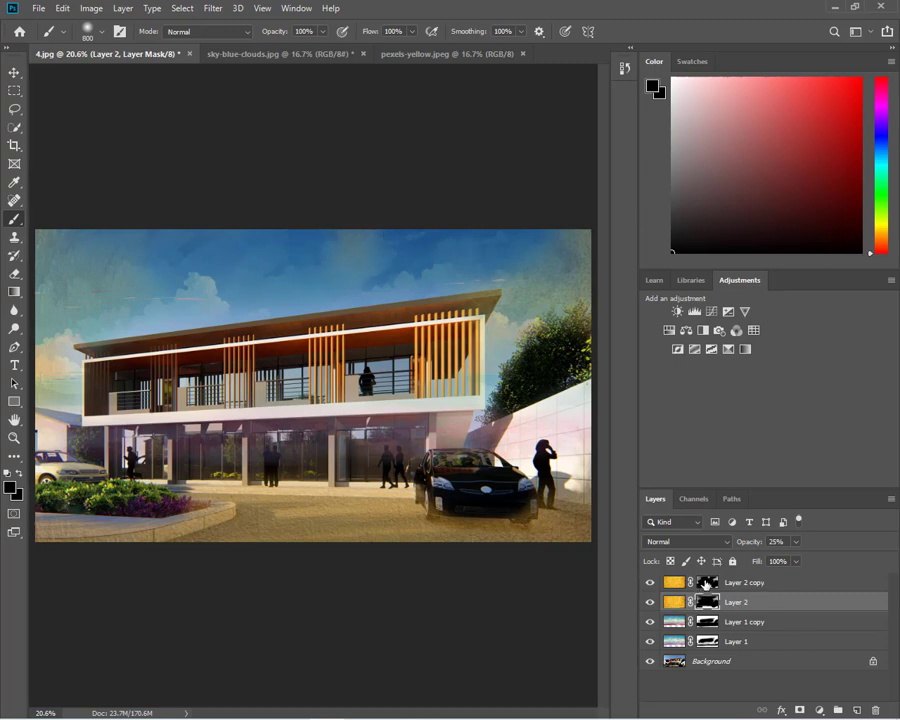
{"action": "key", "text": "alt+bracketright"}
{"action": "key", "text": "2"}
{"action": "key", "text": "8"}
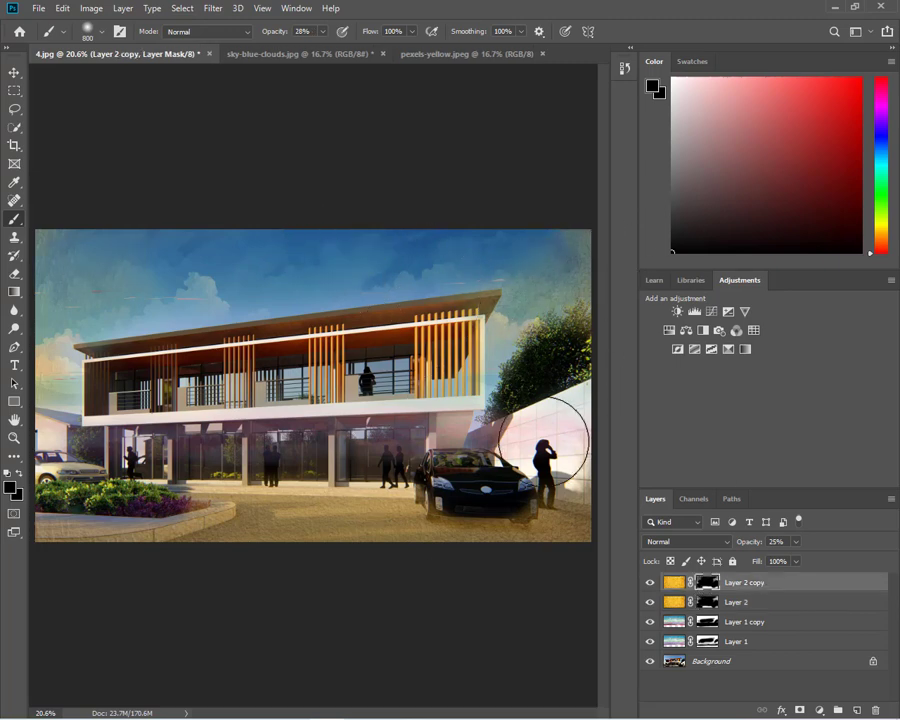
- Paint Layer 2's mask to clear haze near the top-right tree, then target Layer 2 copy's texture
{"action": "left_click", "coordinate": [705, 604]}
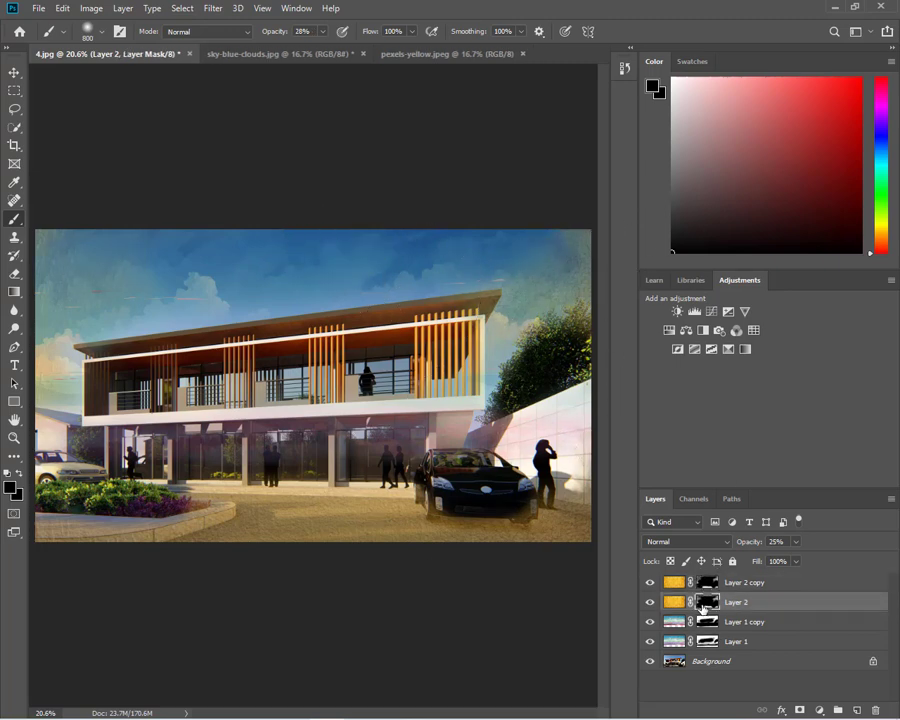
{"action": "left_click_drag", "start_coordinate": [541, 290], "coordinate": [532, 347]}
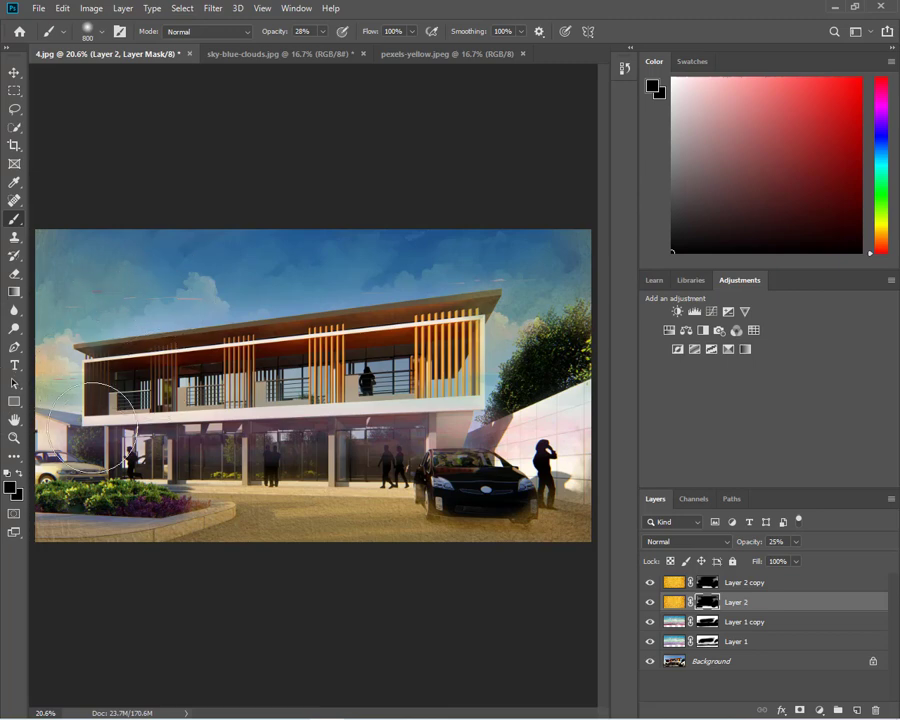
{"action": "key", "text": "alt+bracketright"}
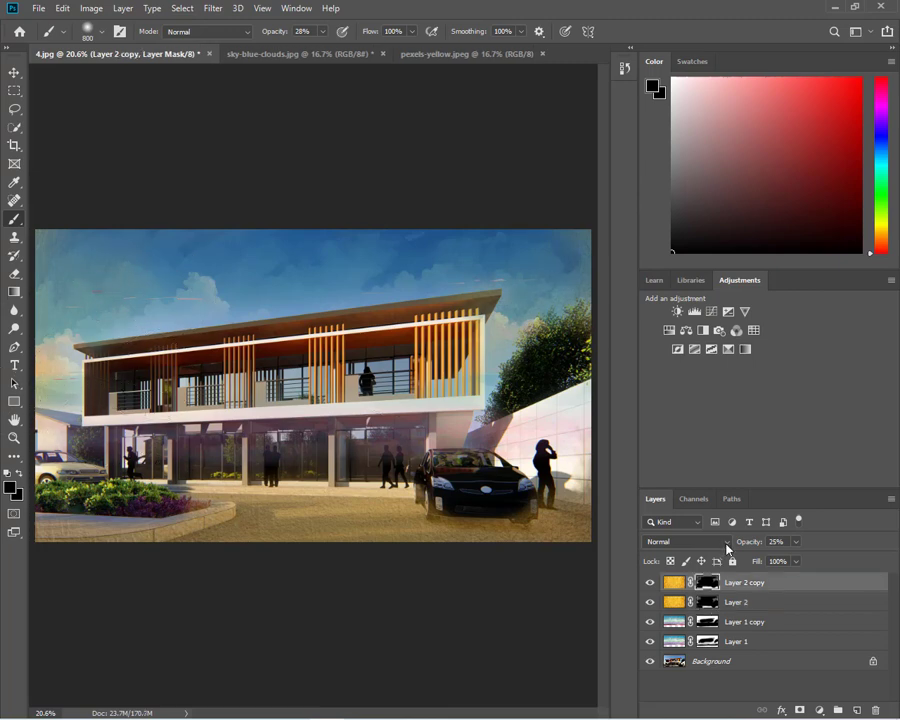
{"action": "left_click", "coordinate": [753, 585]}
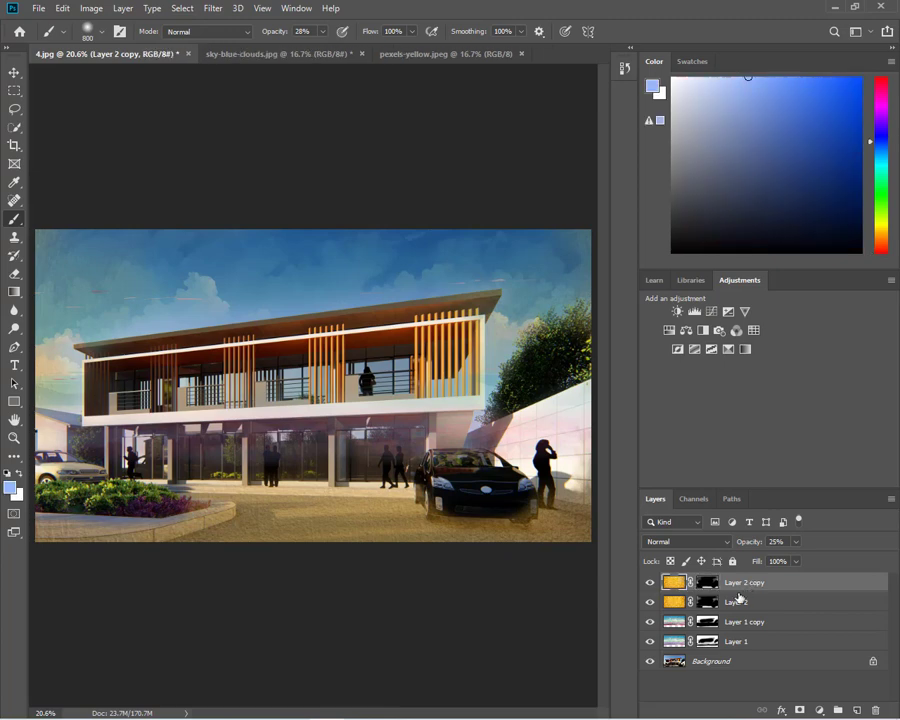
- Set Layer 2 copy to Multiply blending at 46% opacity
{"action": "left_click", "coordinate": [726, 545]}
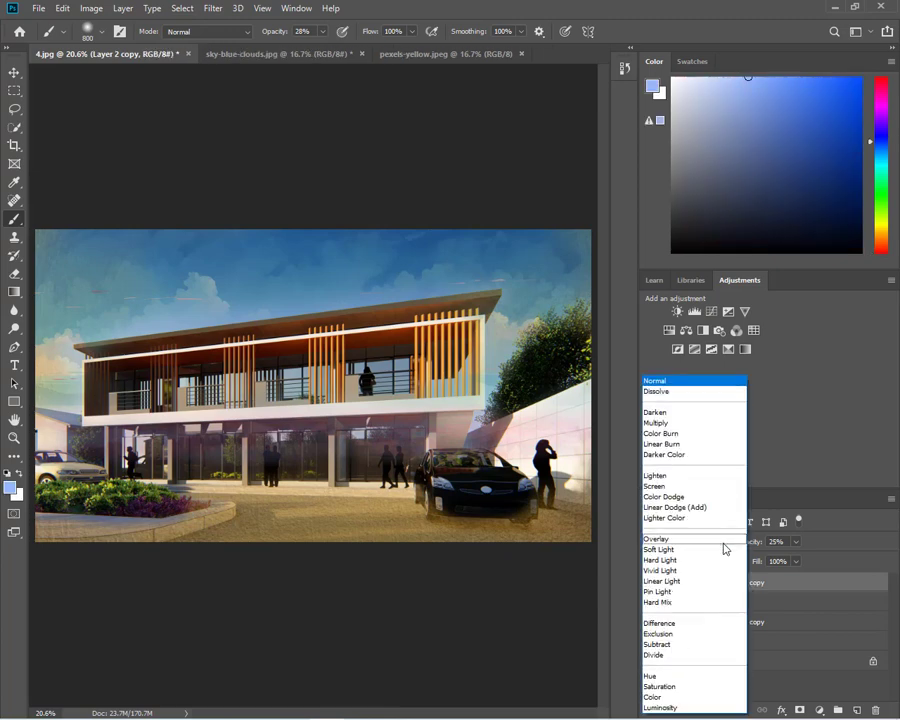
{"action": "left_click", "coordinate": [668, 425]}
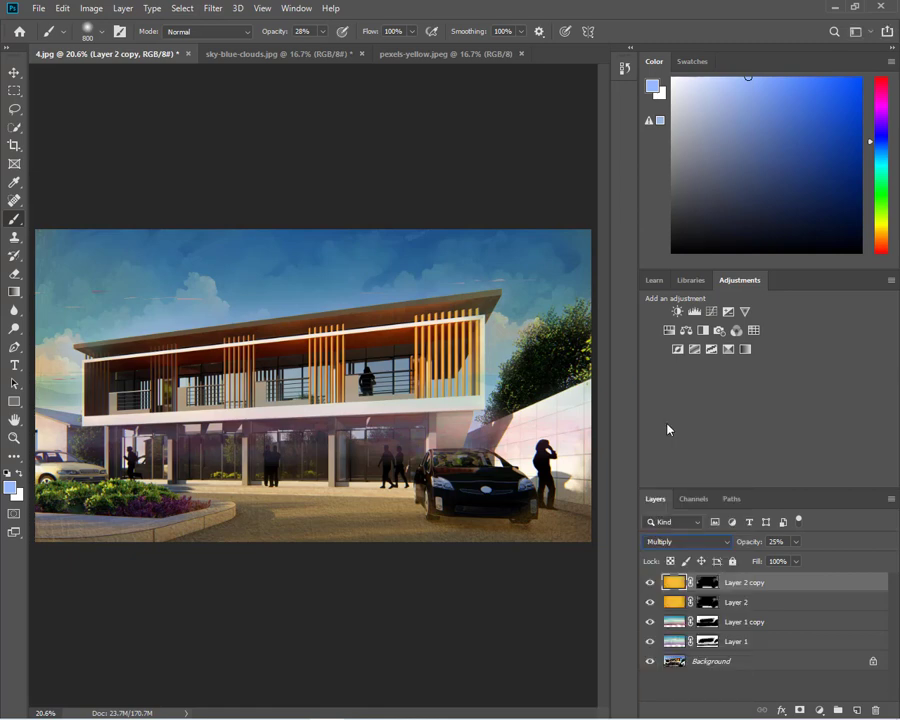
{"action": "left_click", "coordinate": [796, 541]}
{"action": "left_click_drag", "start_coordinate": [795, 557], "coordinate": [836, 560]}
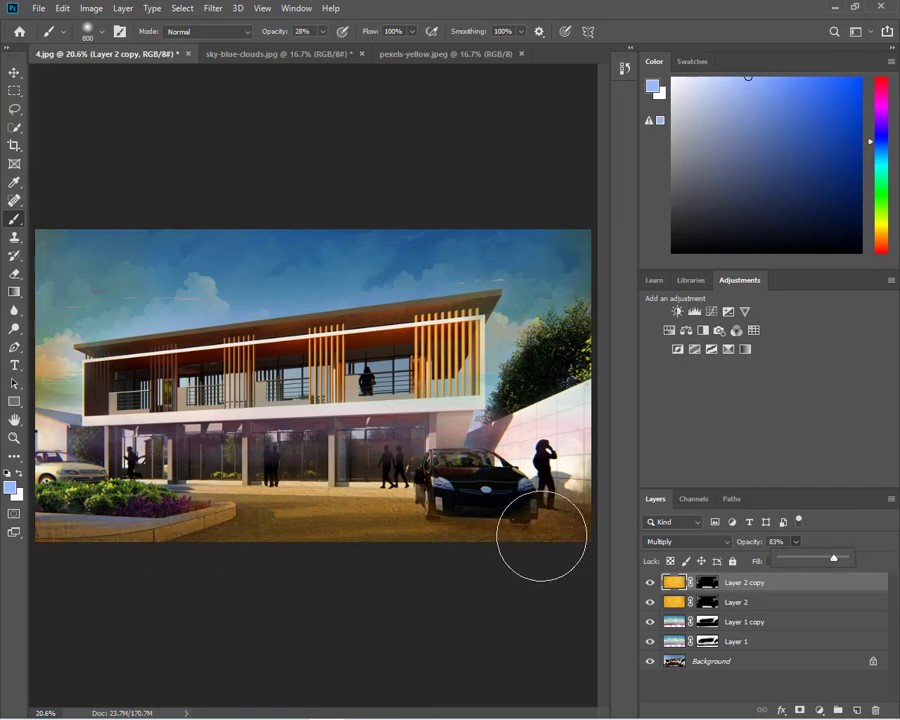
{"action": "mouse_move", "coordinate": [836, 562]}
{"action": "left_mouse_down"}
{"action": "mouse_move", "coordinate": [797, 566]}
{"action": "mouse_move", "coordinate": [810, 562]}
{"action": "left_mouse_up"}
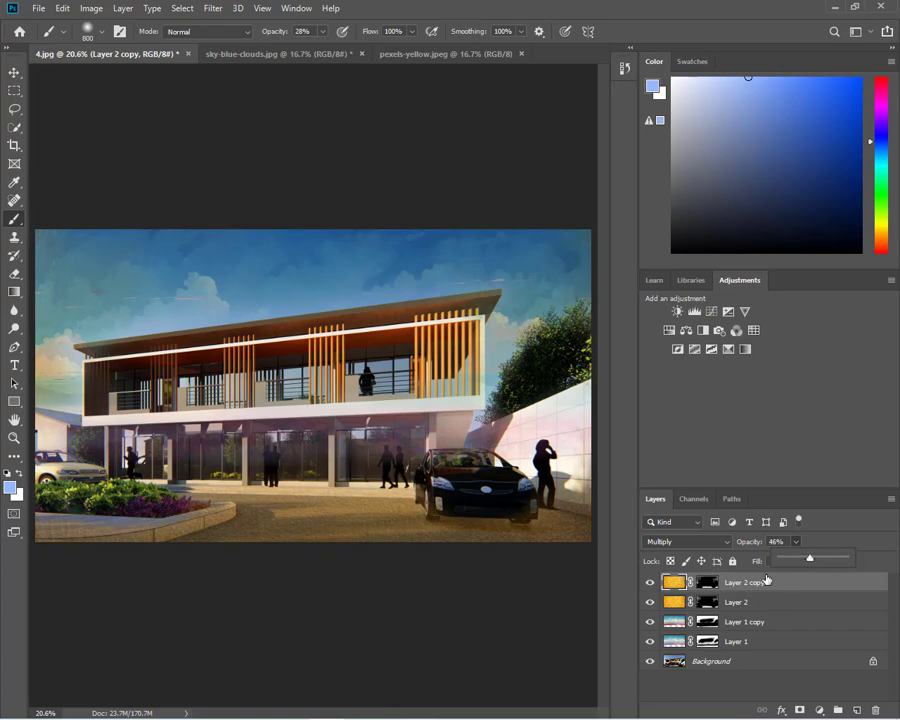
- Reset colours to black and white on Layer 2 copy's mask, then retarget its texture
{"action": "left_click", "coordinate": [708, 582]}
{"action": "key", "text": "d"}
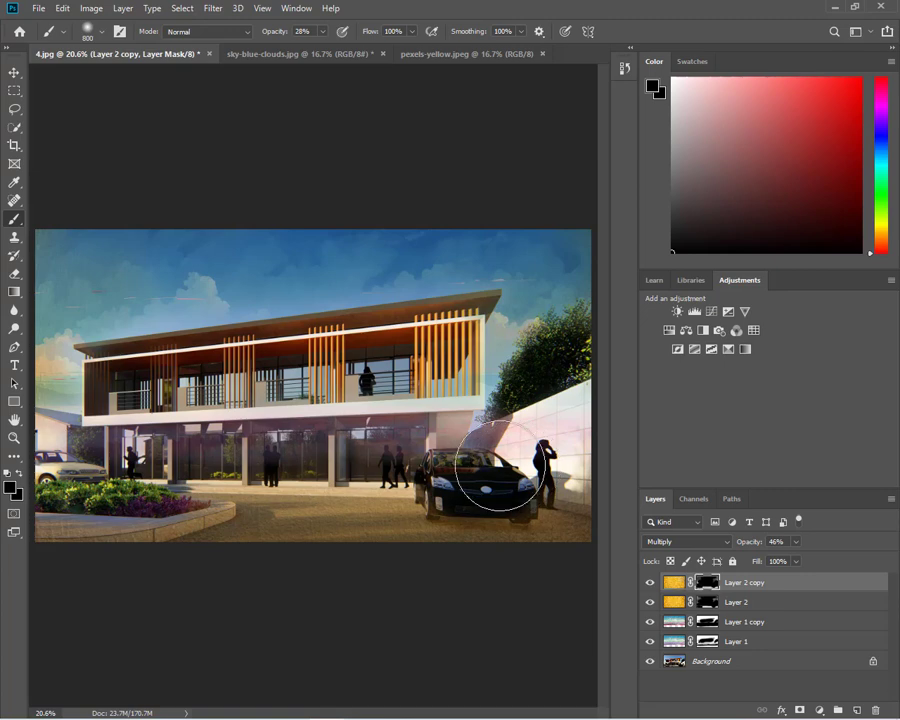
{"action": "left_click", "coordinate": [676, 585]}
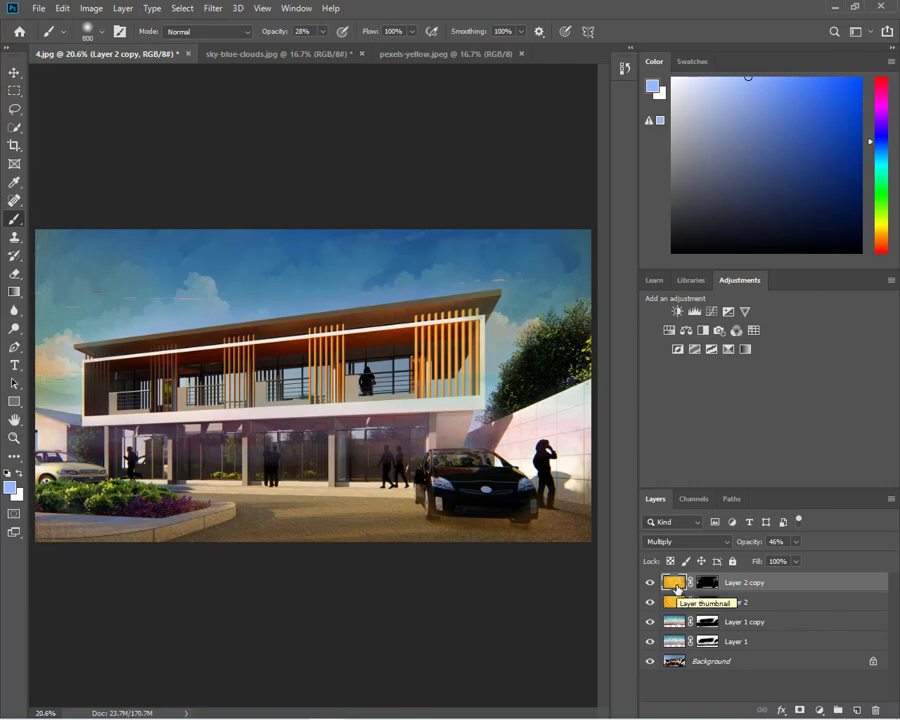
- Preview Vivid Light, Hard Mix and Exclusion on Layer 2 copy, then settle on Linear Burn
{"action": "left_click", "coordinate": [729, 543]}
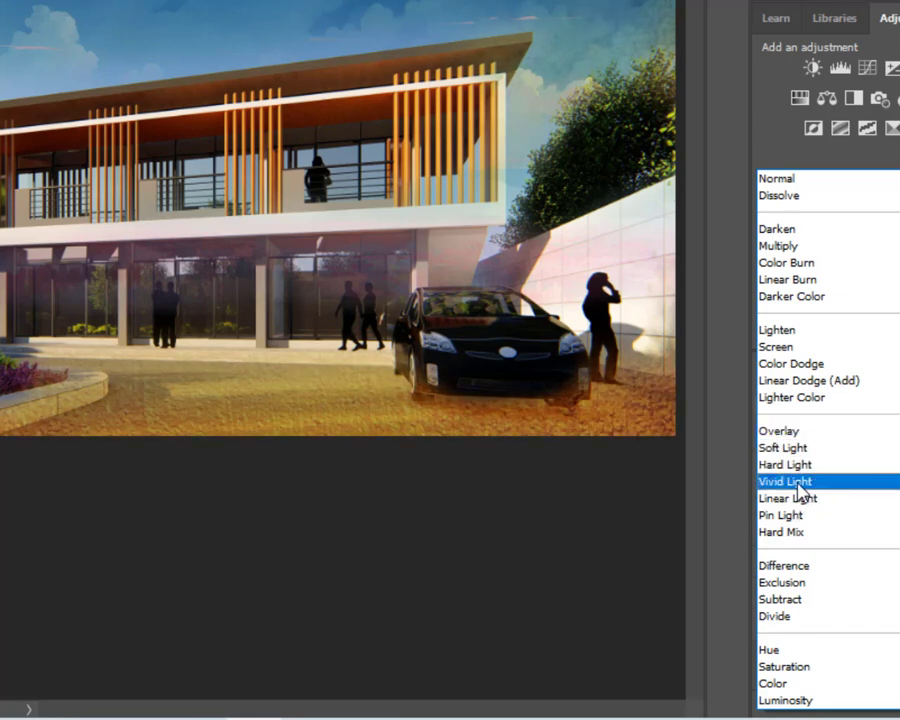
{"action": "left_click", "coordinate": [817, 484]}
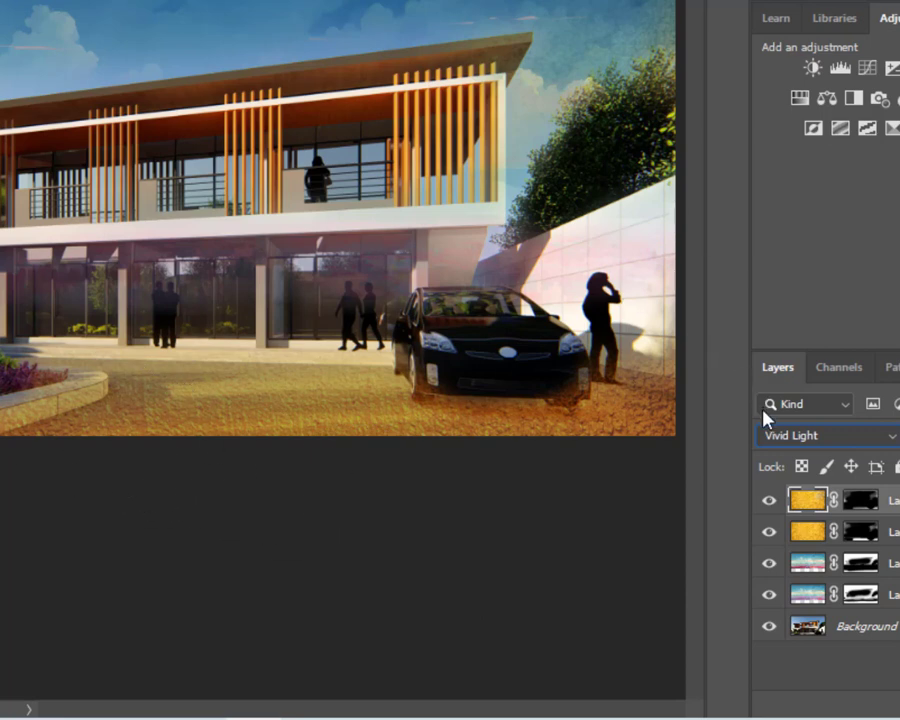
{"action": "left_click", "coordinate": [891, 436]}
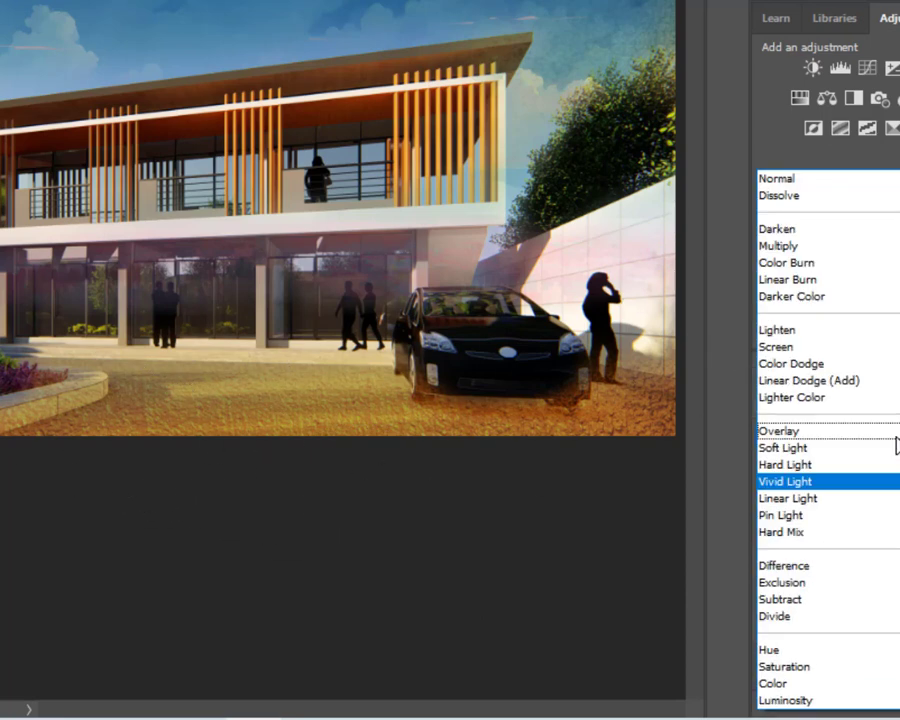
{"action": "left_click", "coordinate": [795, 567]}
{"action": "key", "text": "alt+Down"}
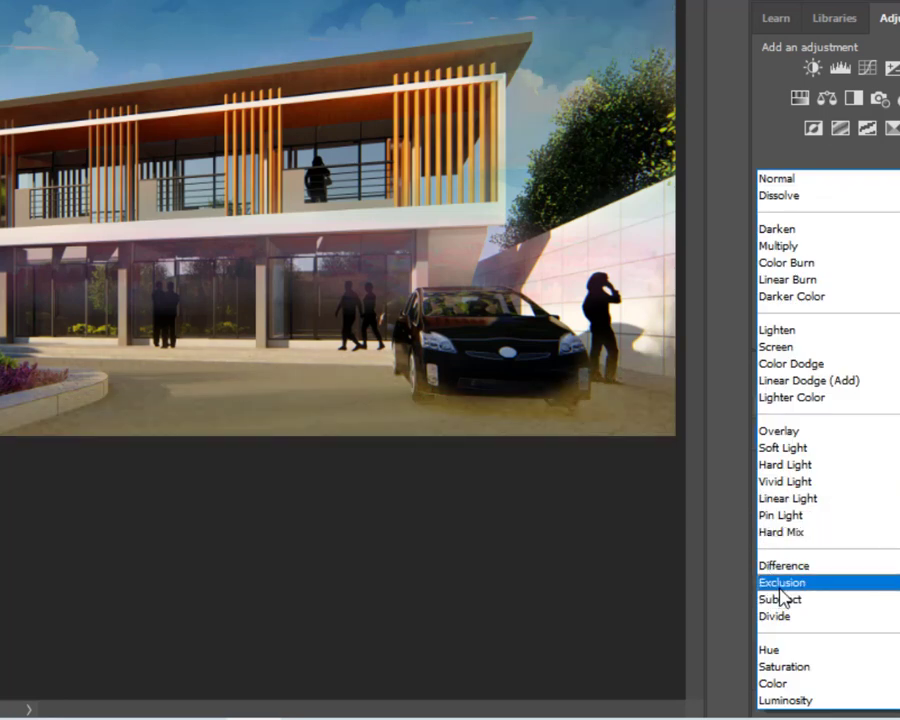
{"action": "left_click", "coordinate": [780, 586]}
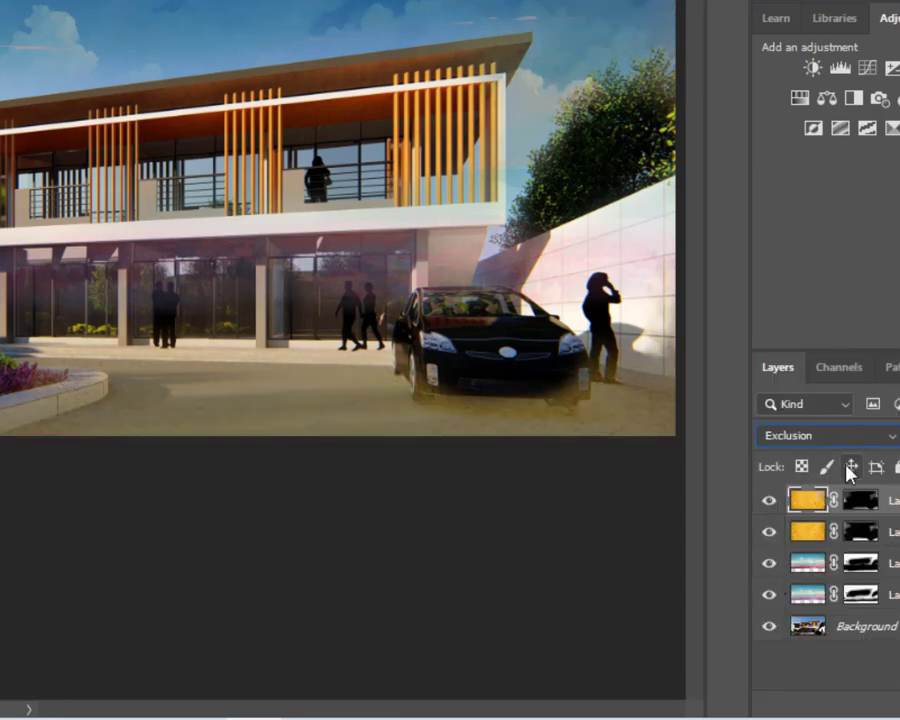
{"action": "left_click", "coordinate": [887, 437]}
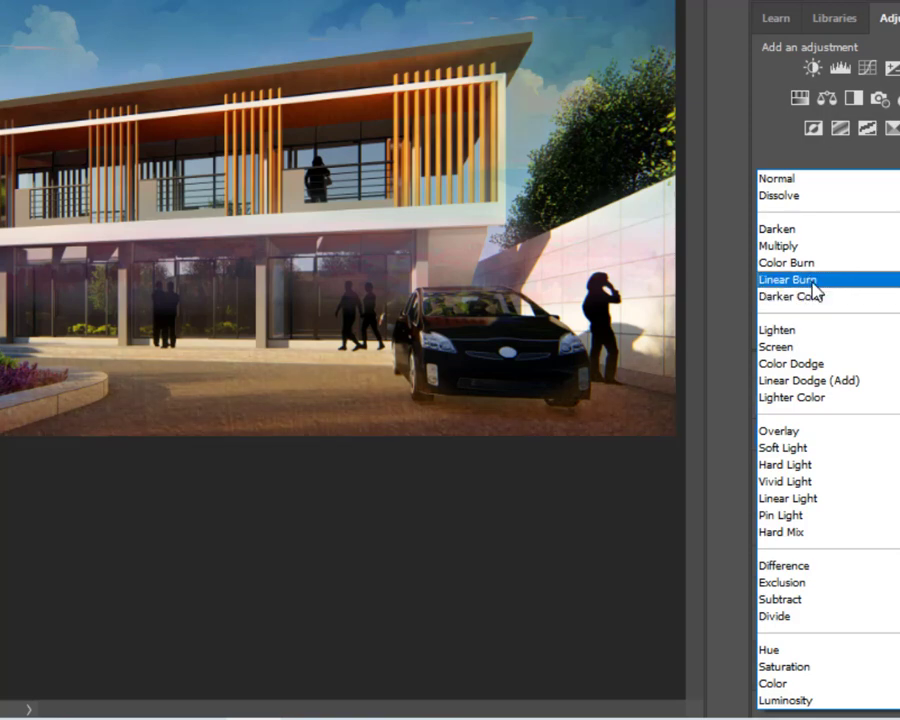
{"action": "left_click", "coordinate": [813, 281]}
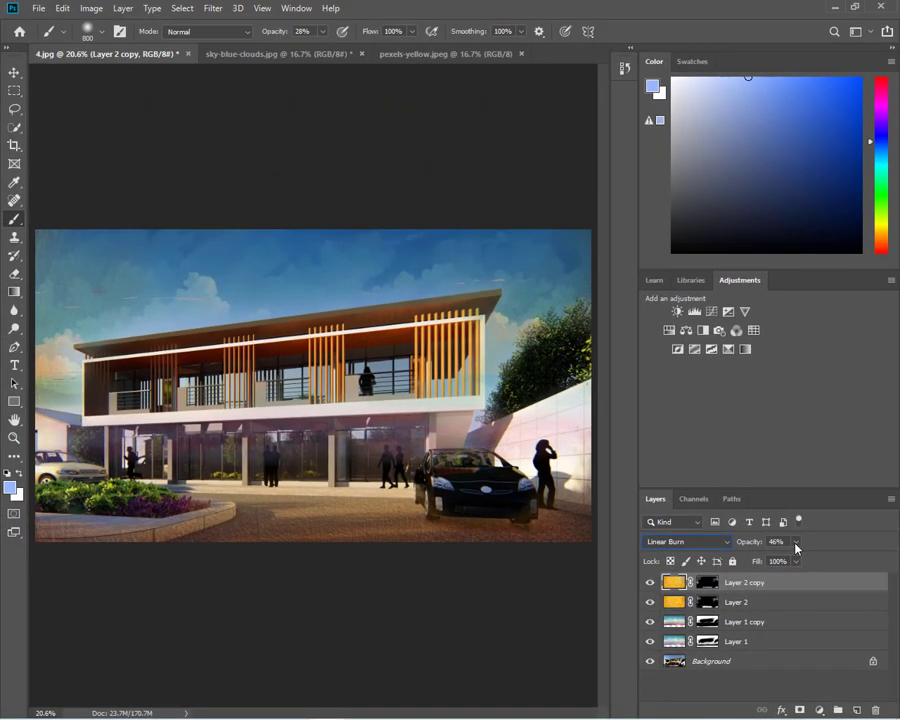
- Set Layer 2 copy's opacity to 34% and close sky-blue-clouds.jpg
{"action": "left_click_drag", "start_coordinate": [796, 542], "coordinate": [775, 562]}
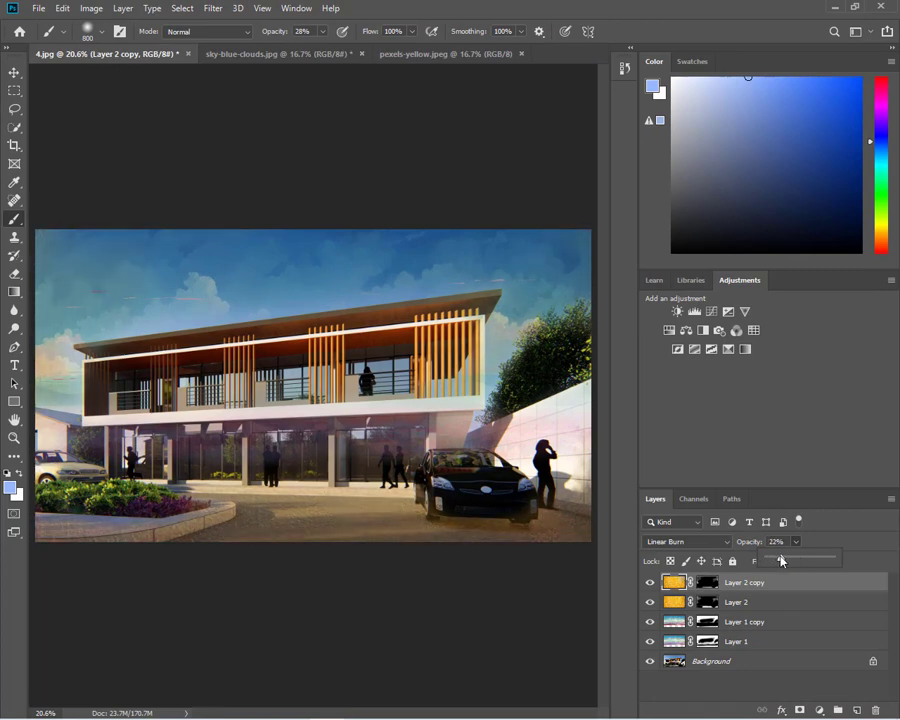
{"action": "left_click_drag", "start_coordinate": [782, 561], "coordinate": [789, 562]}
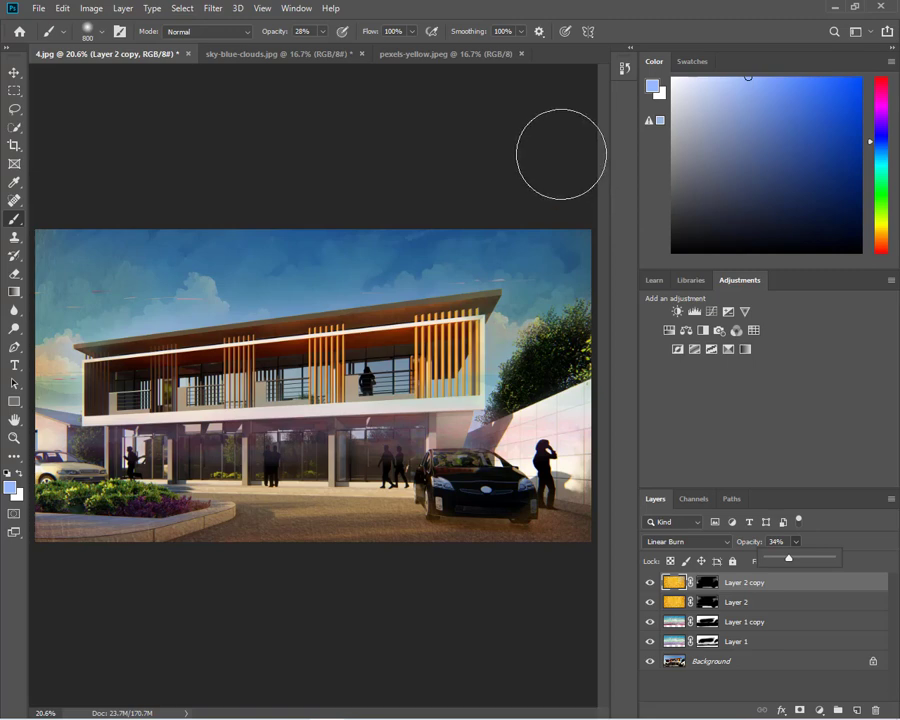
{"action": "left_click", "coordinate": [362, 53]}
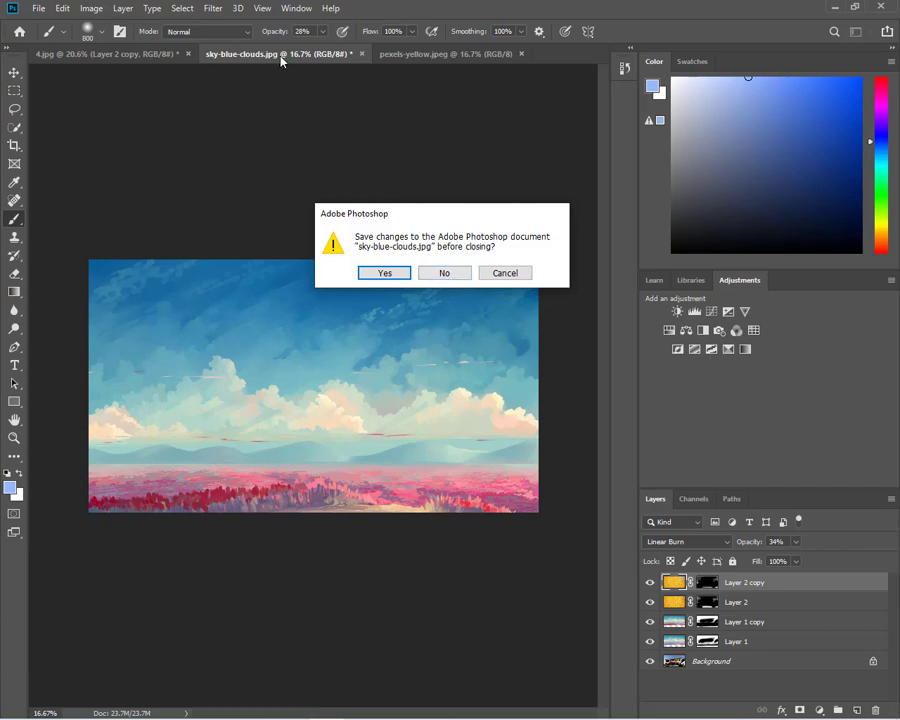
- Close sky-blue-clouds.jpg without saving, then close pexels-yellow.jpeg
{"action": "left_click", "coordinate": [443, 273]}
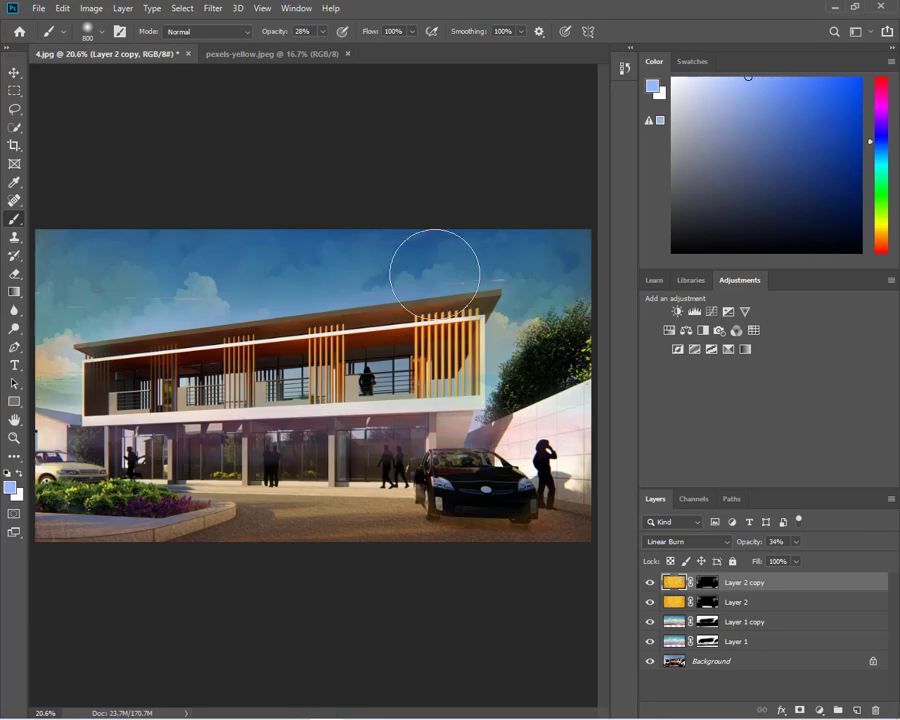
{"action": "left_click", "coordinate": [255, 55]}
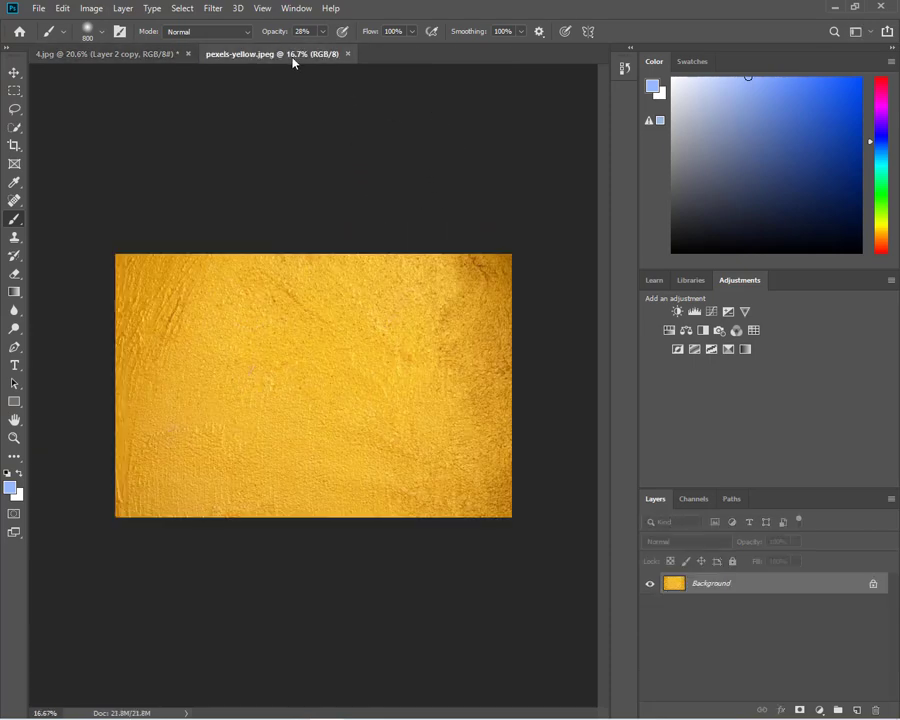
{"action": "left_click", "coordinate": [348, 54]}
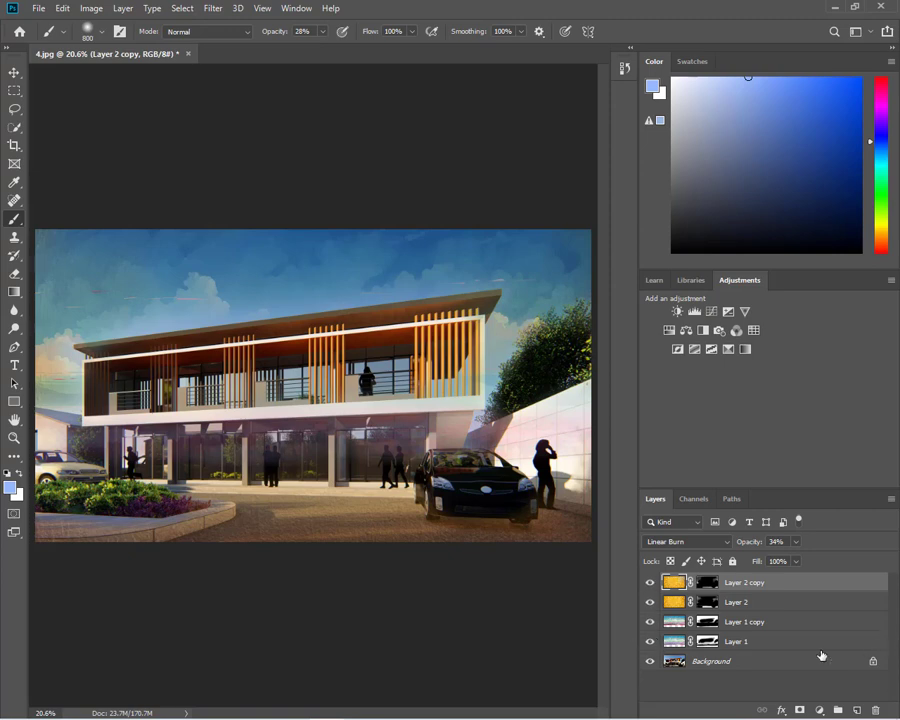
{"action": "left_click_drag", "start_coordinate": [648, 583], "coordinate": [650, 643]}
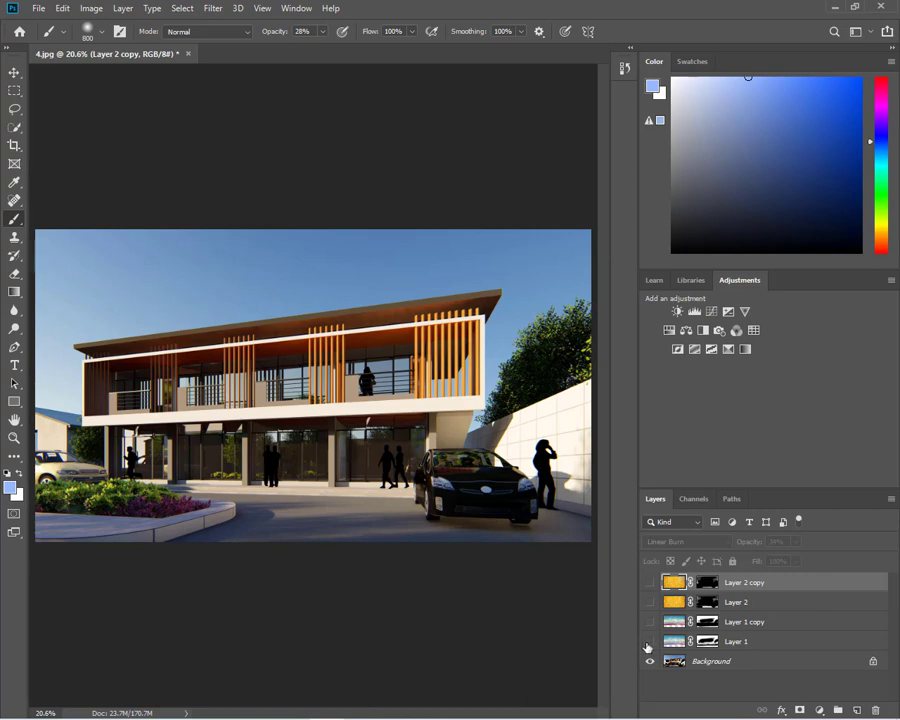
{"action": "left_click_drag", "start_coordinate": [649, 645], "coordinate": [650, 585]}
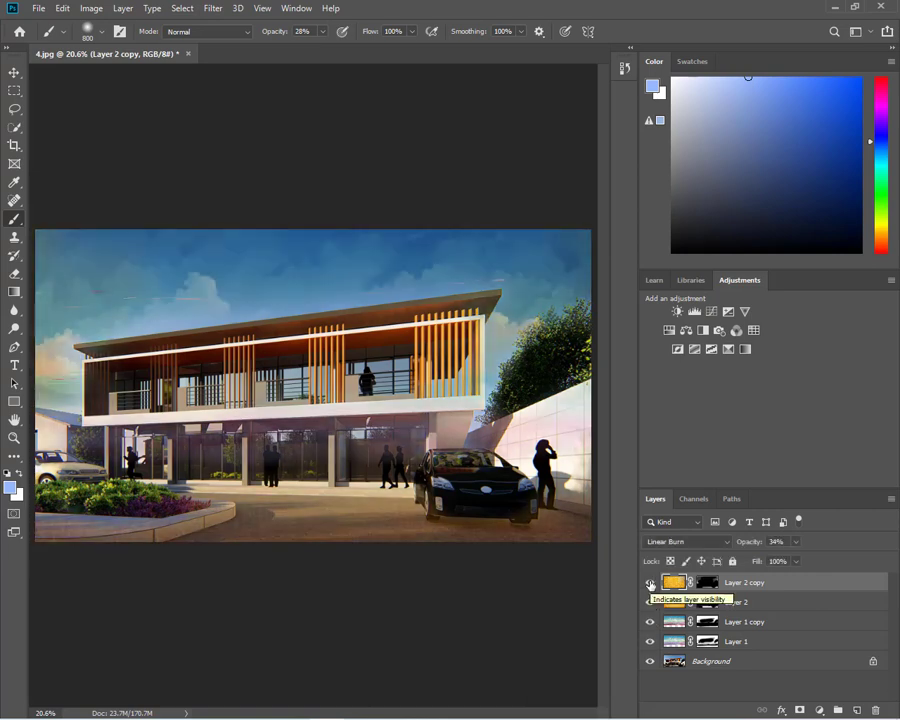